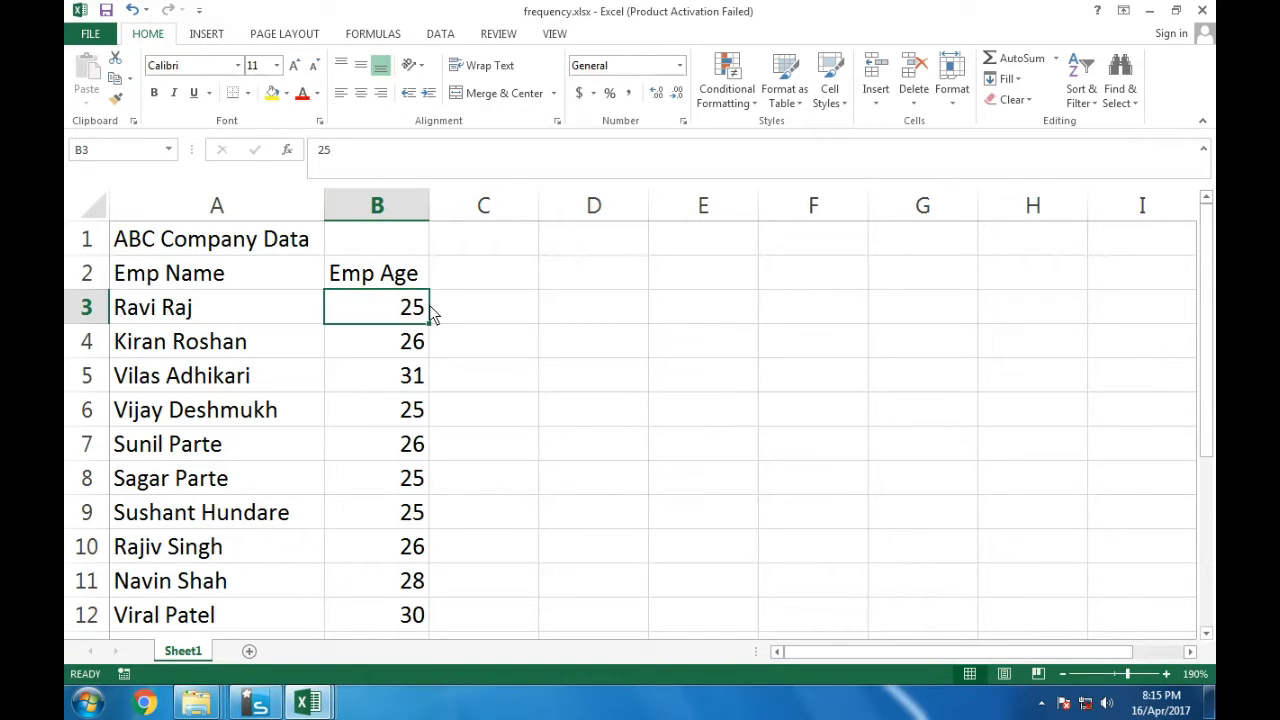
click(515, 285)
click(500, 318)
text(=fre)
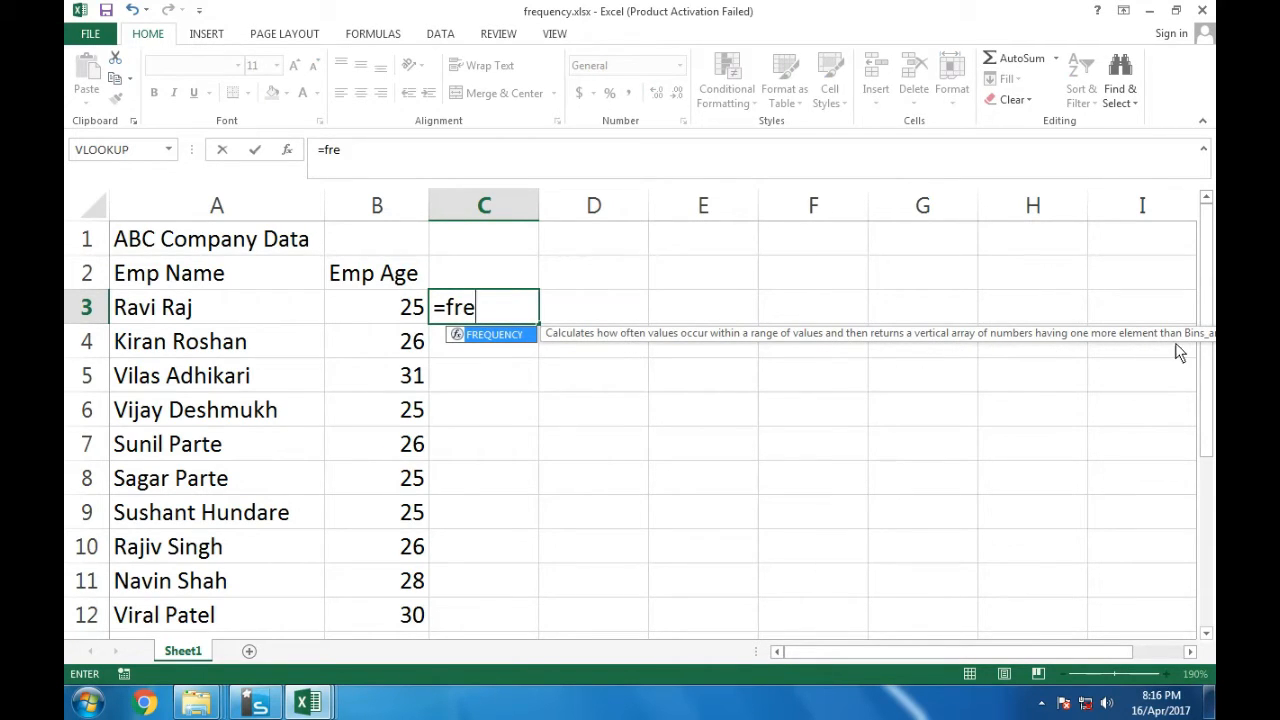
key(Escape)
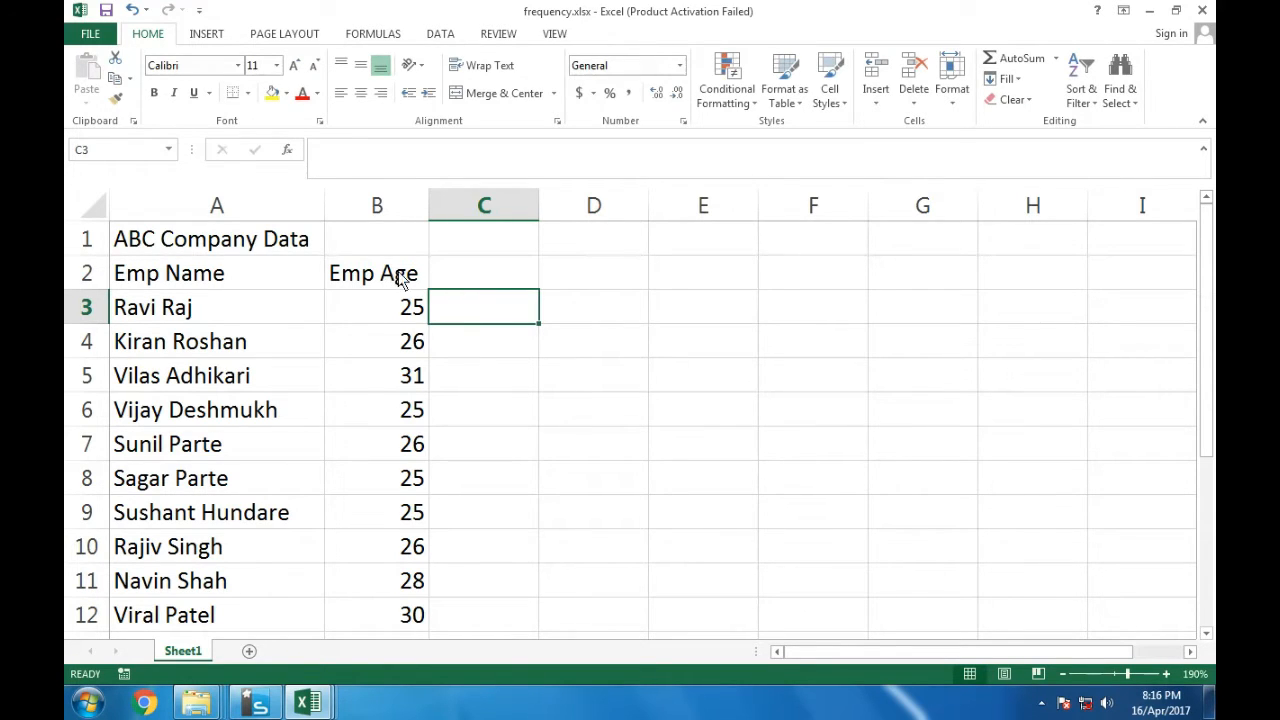
Step: Review the Emp Age column from its heading in B2 down to B13
click(392, 320)
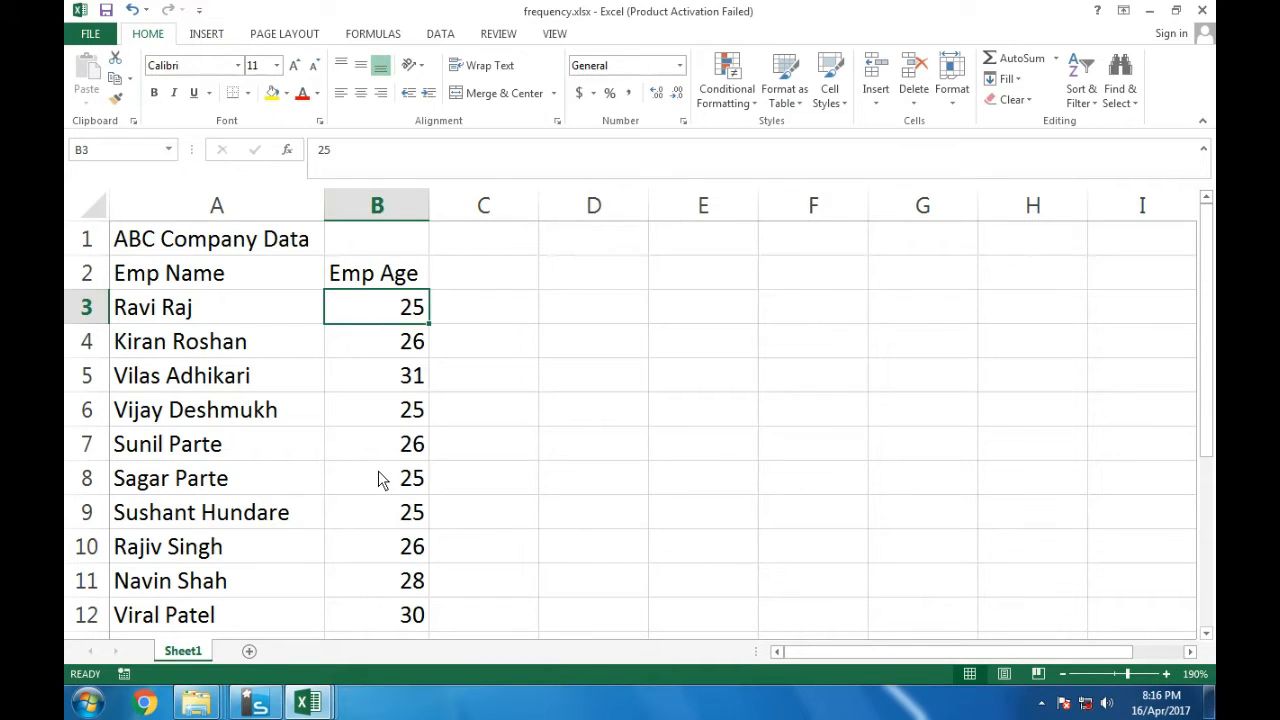
drag(403, 322, 388, 620)
scroll(383, 614, down, 2)
scroll(371, 409, up, 2)
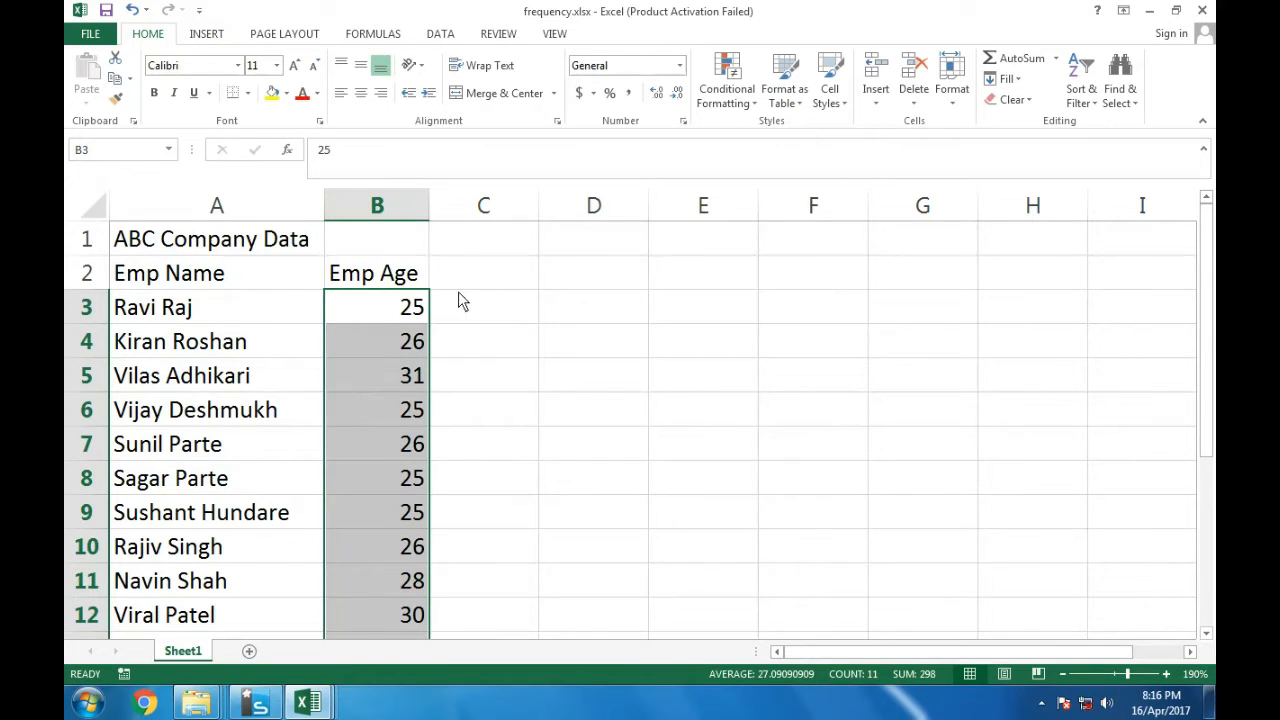
ctrl+scroll(449, 306, down, 1)
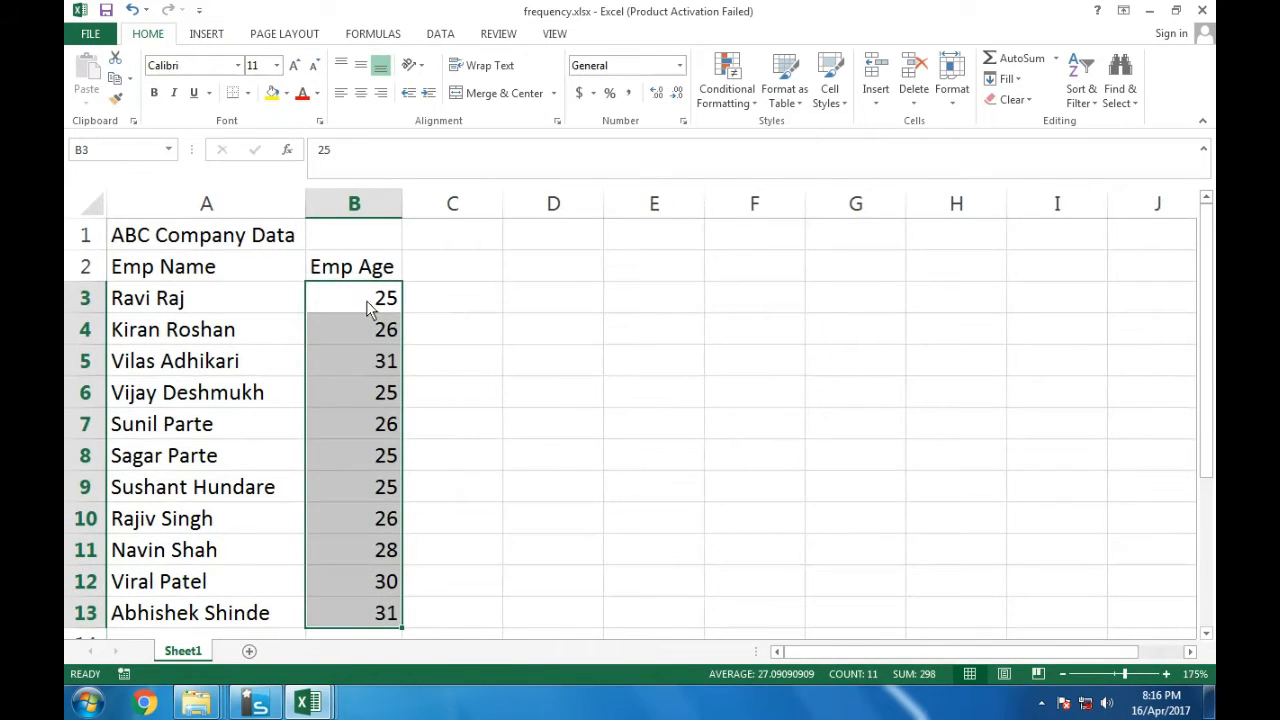
drag(357, 272, 358, 616)
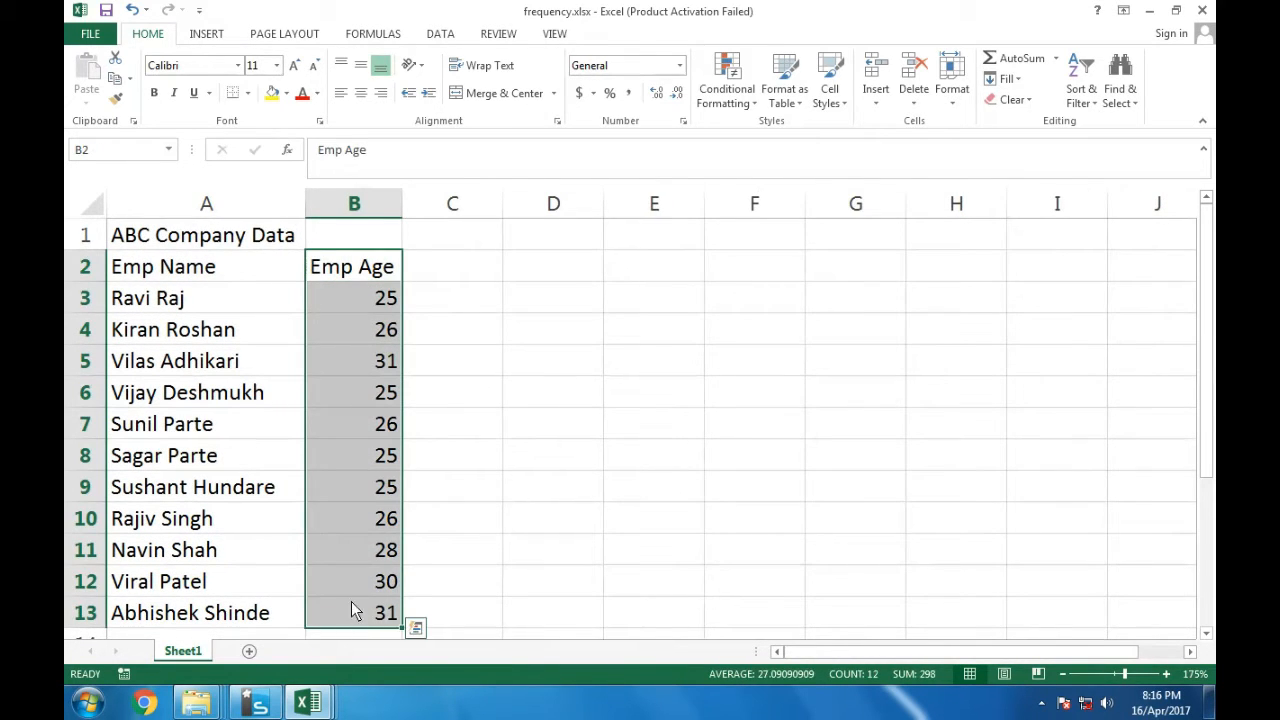
Step: Enter the column heading "Unique" in cell C2, beside Emp Age
click(422, 269)
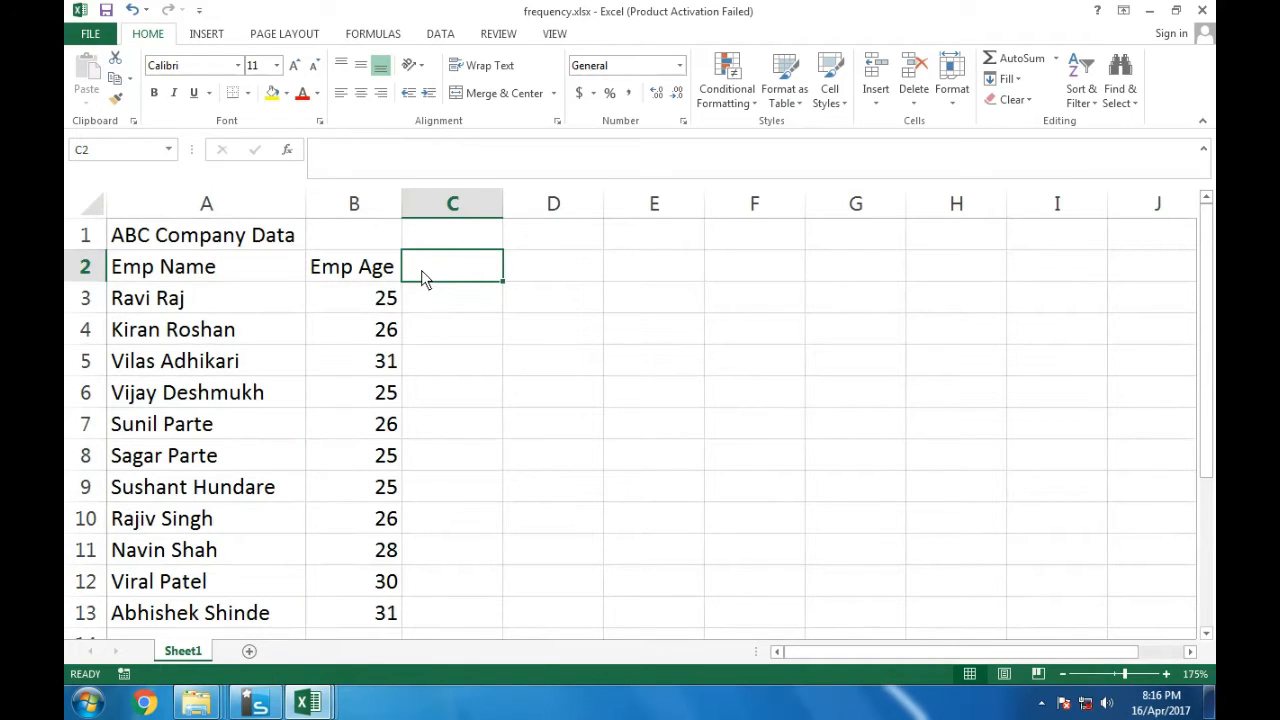
text(Uniq)
key(BackSpace)
text(ique)
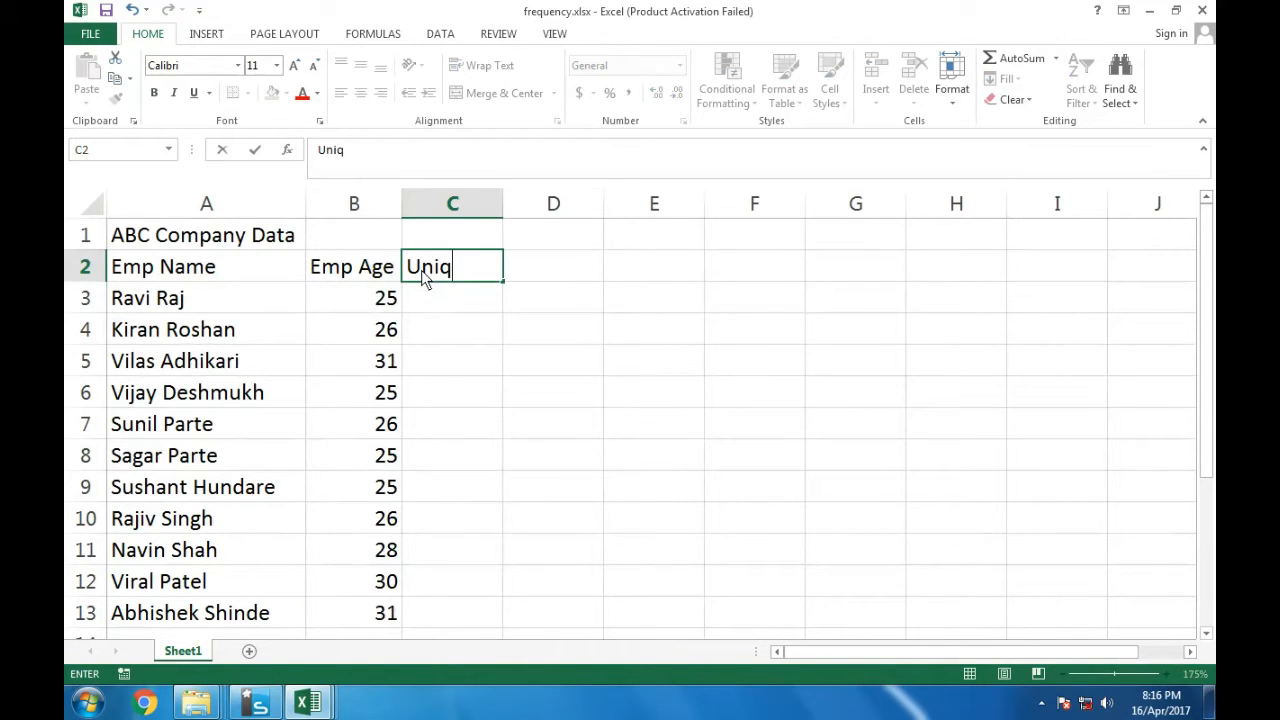
key(Return)
Step: Copy the employee ages in B3:B13 into the Unique column, starting at C3
drag(390, 296, 396, 613)
key(ctrl+c)
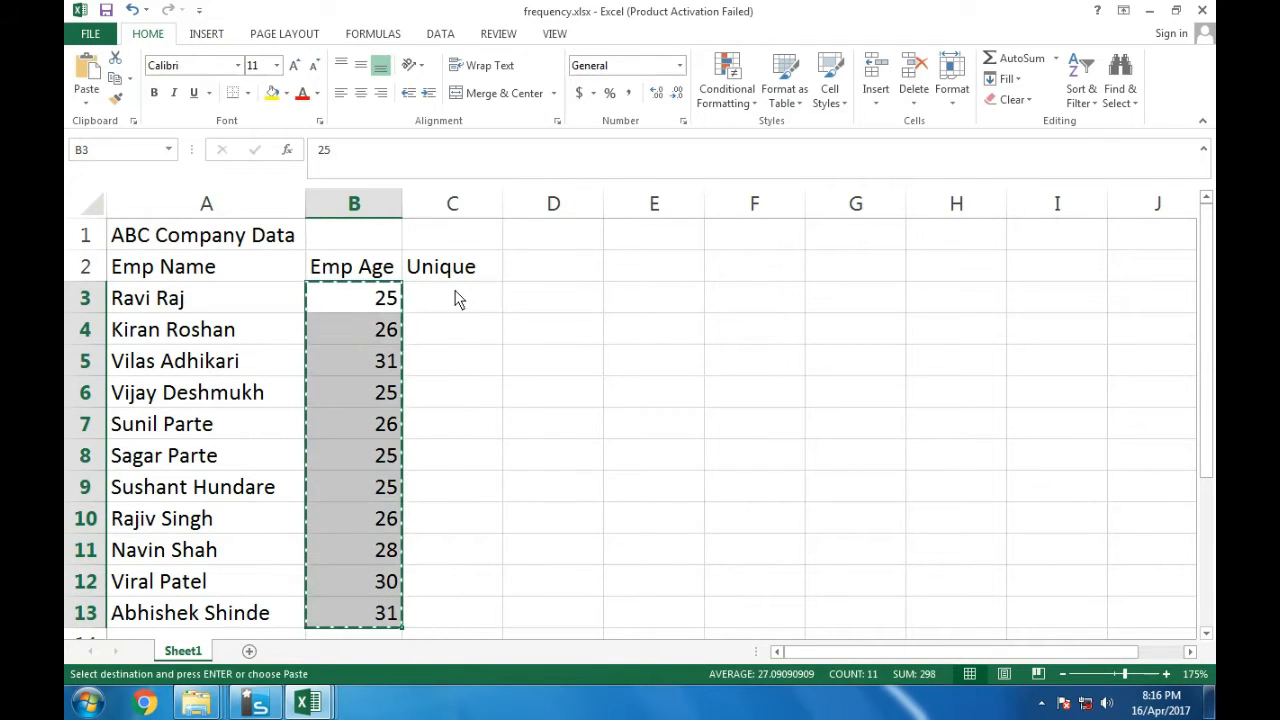
click(457, 296)
key(ctrl+v)
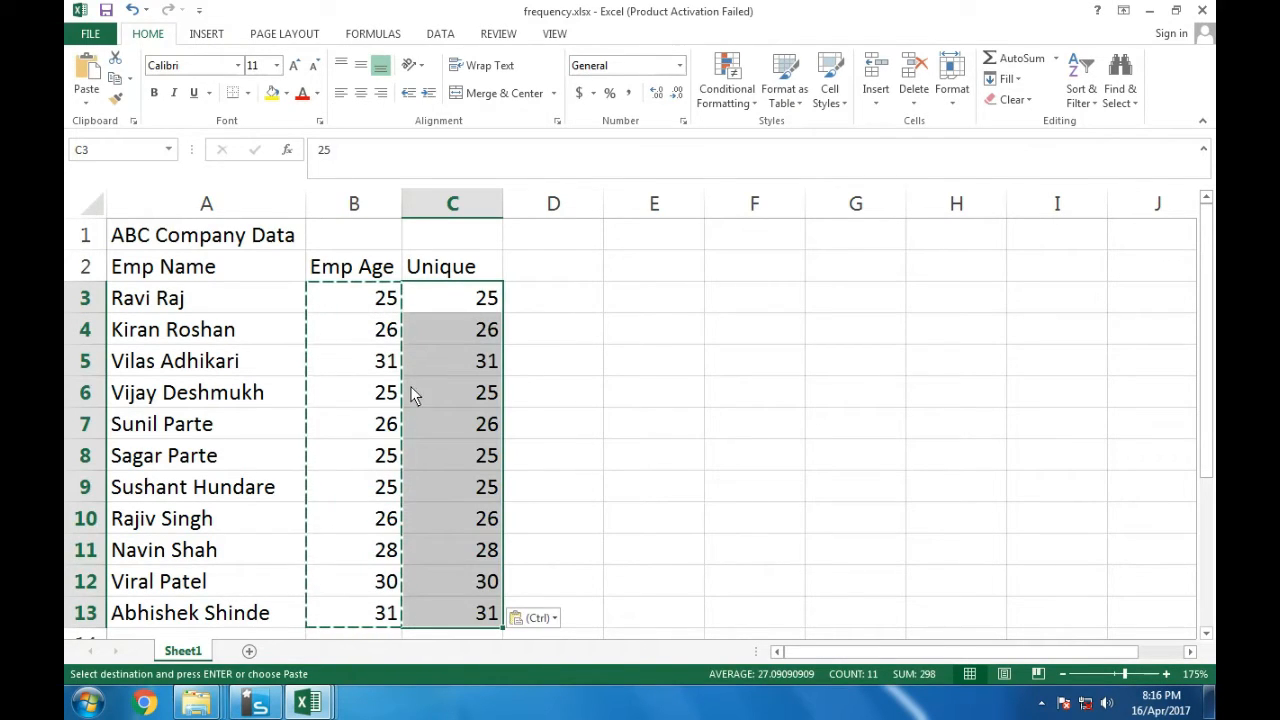
click(178, 278)
drag(183, 500, 217, 562)
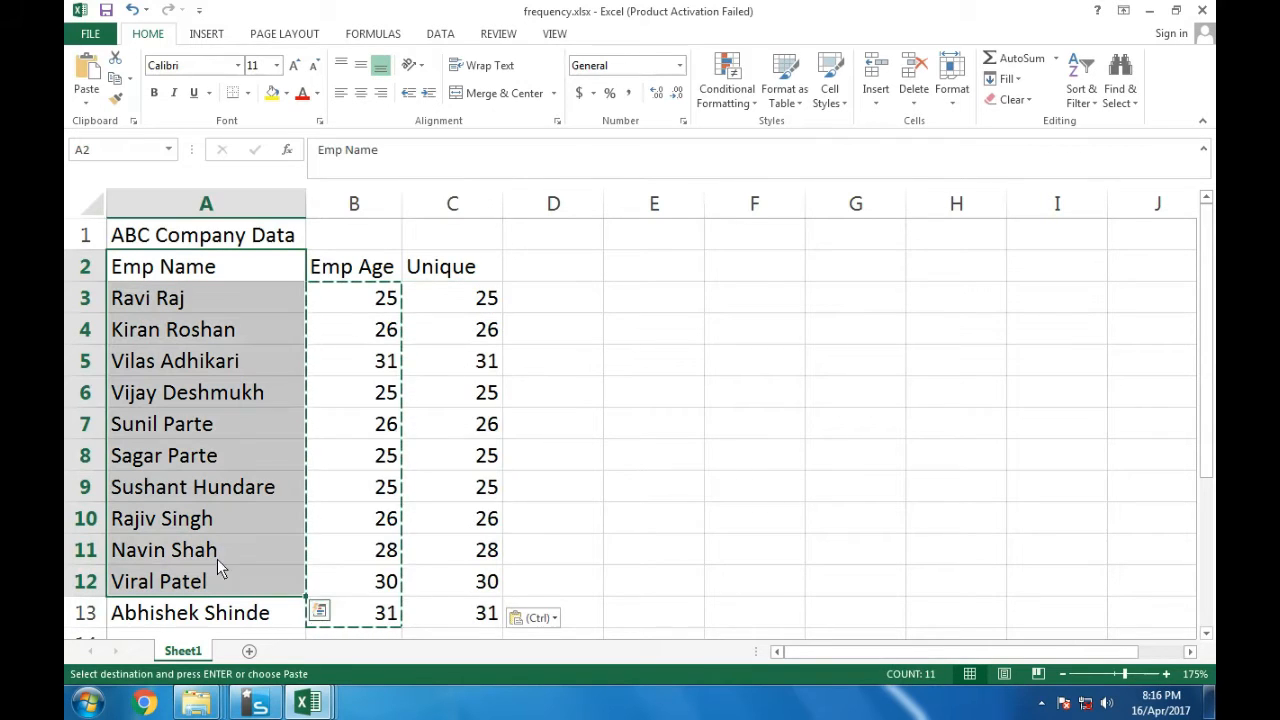
drag(356, 272, 370, 612)
Step: Remove the duplicate ages from C3:C13, continuing with the current selection only and using the Unique column
drag(482, 305, 484, 606)
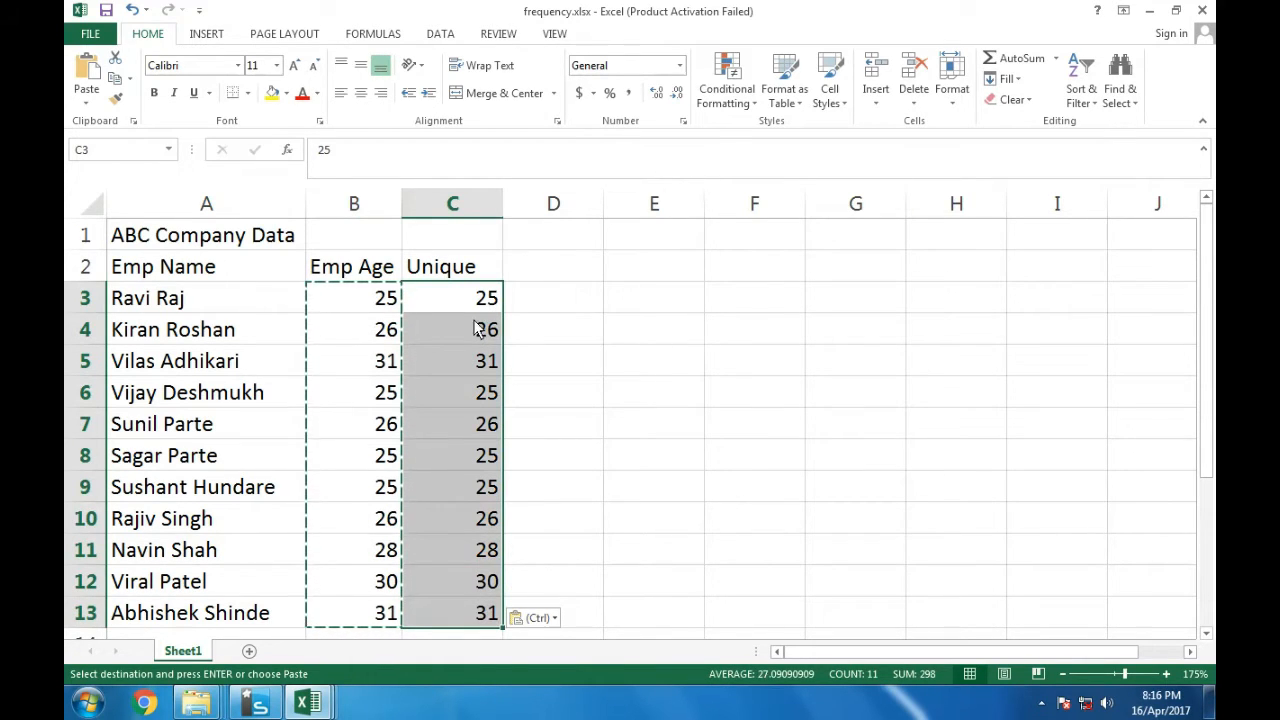
click(436, 34)
click(722, 80)
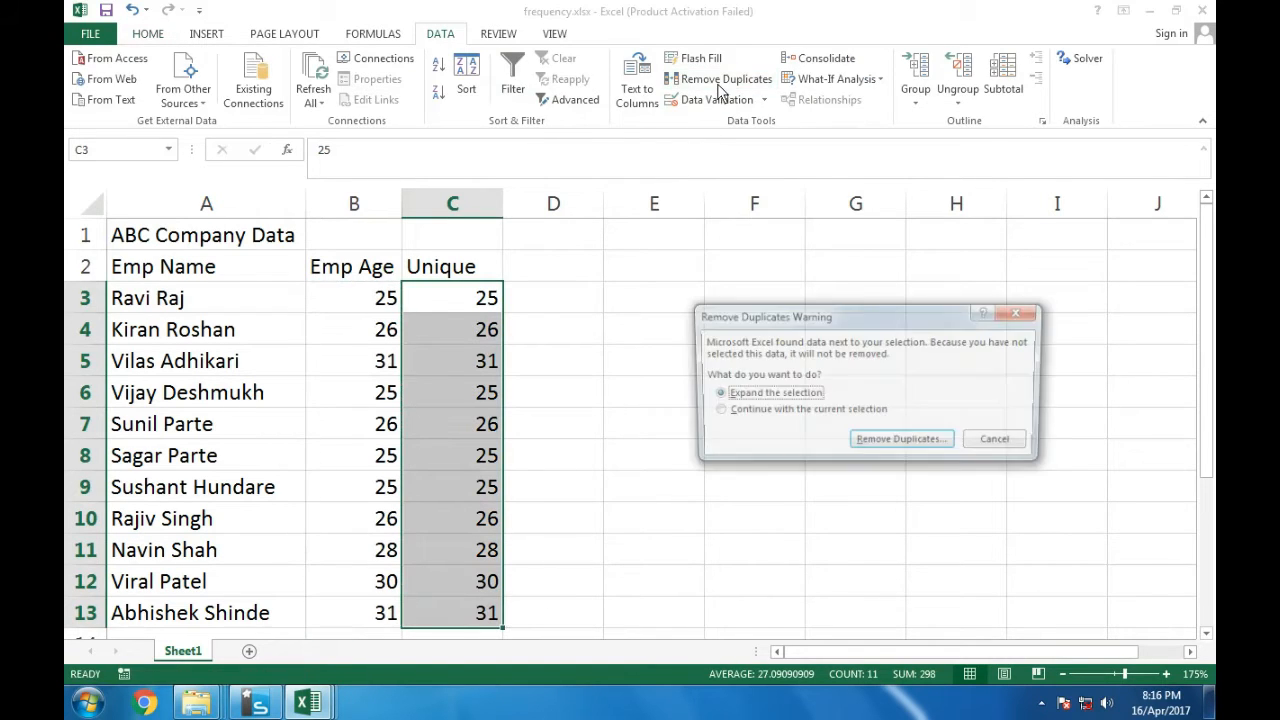
click(756, 411)
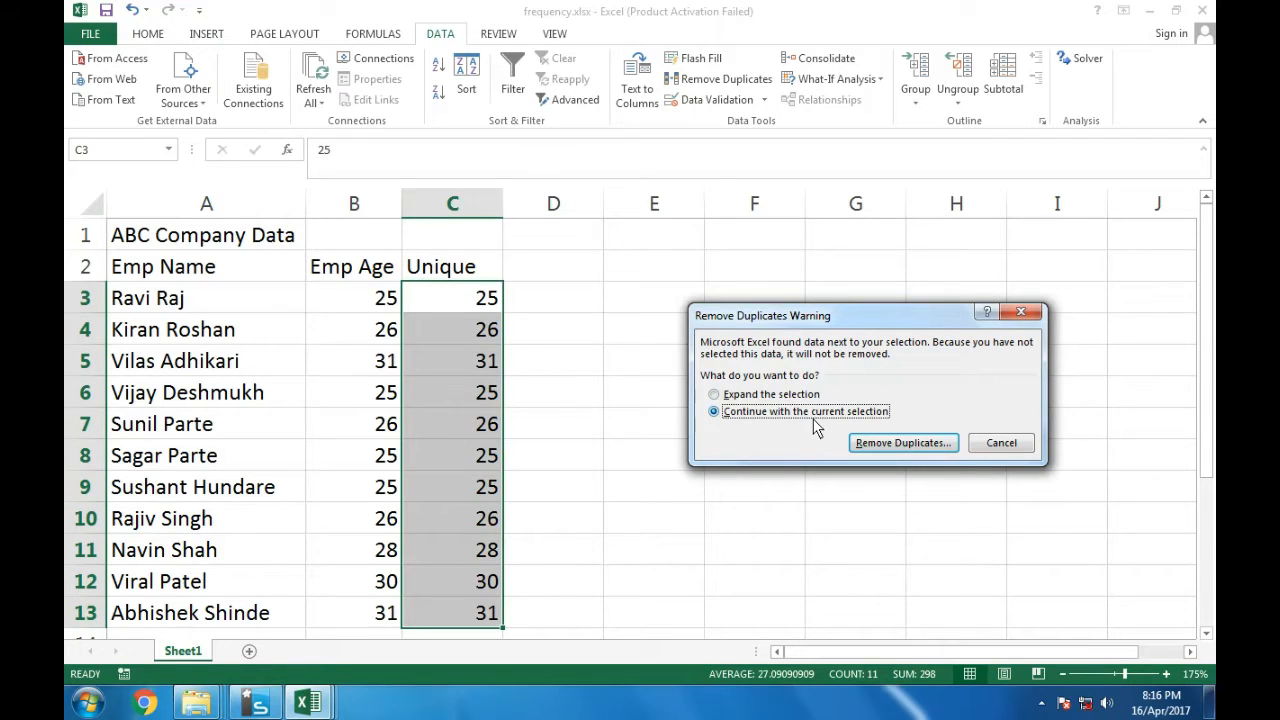
click(900, 443)
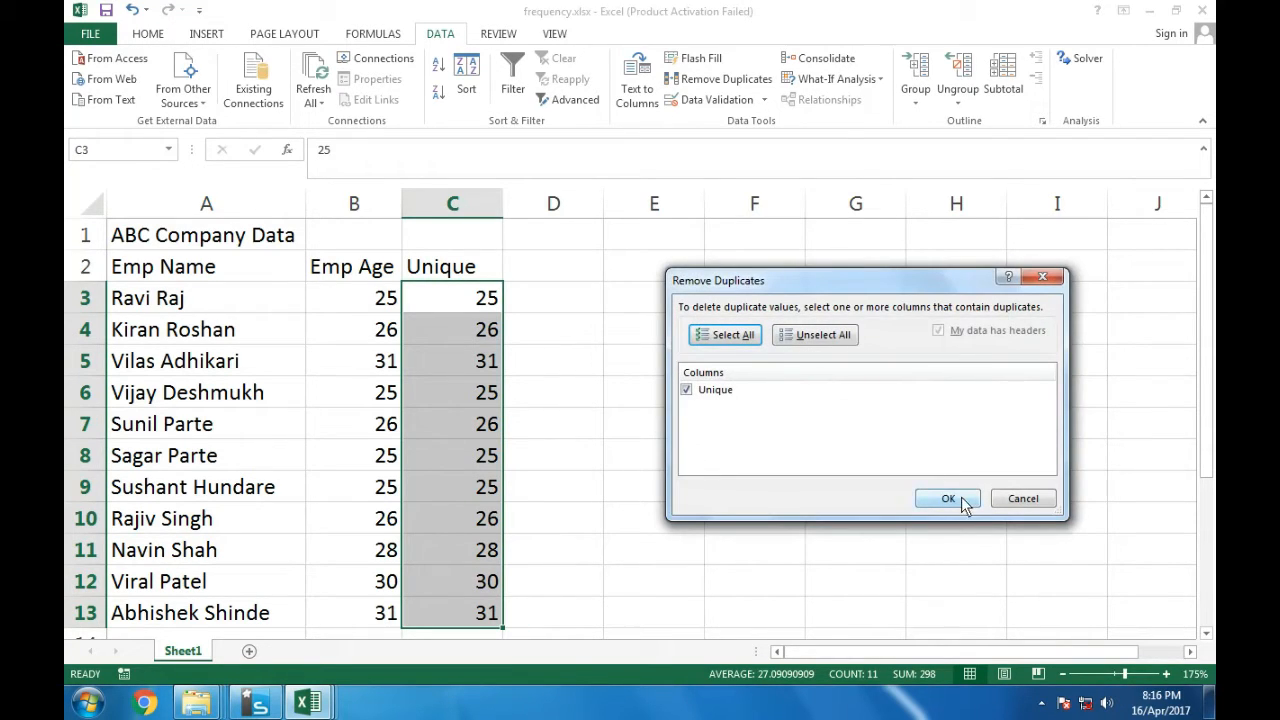
click(948, 498)
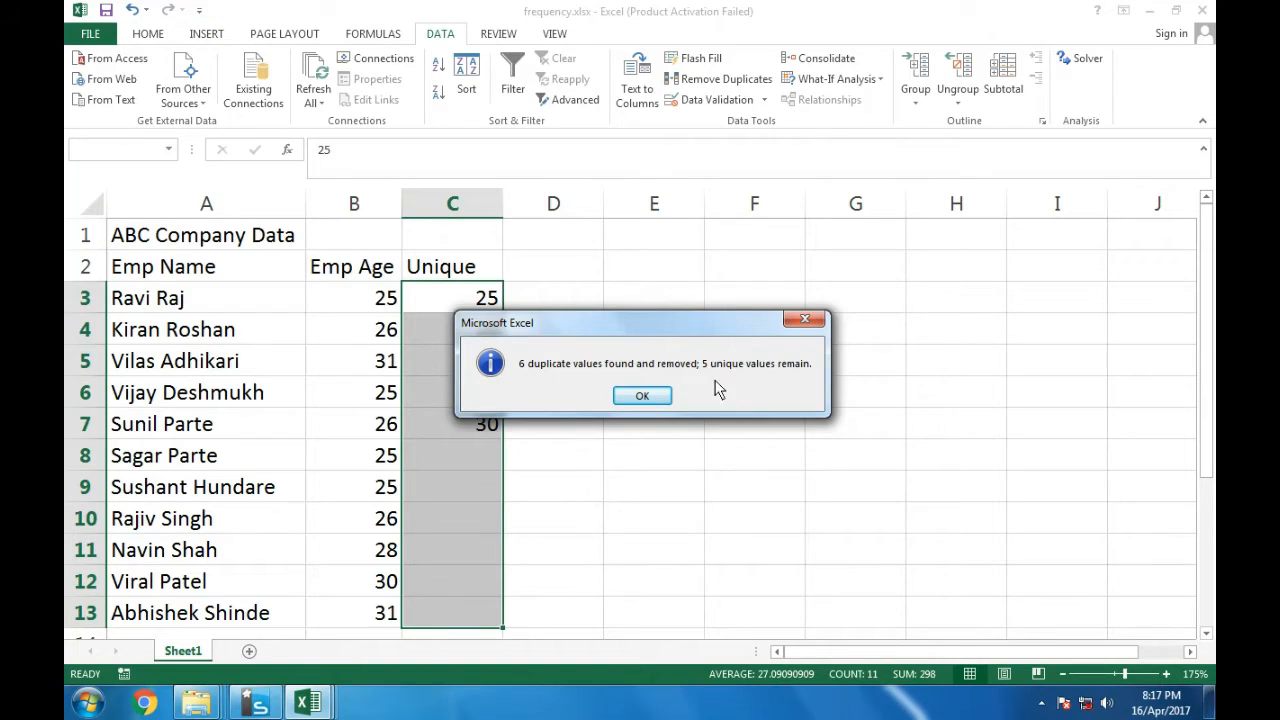
click(642, 395)
Step: Examine each of the unique ages in C3:C7 against the full age list in B3:B13
drag(470, 298, 465, 423)
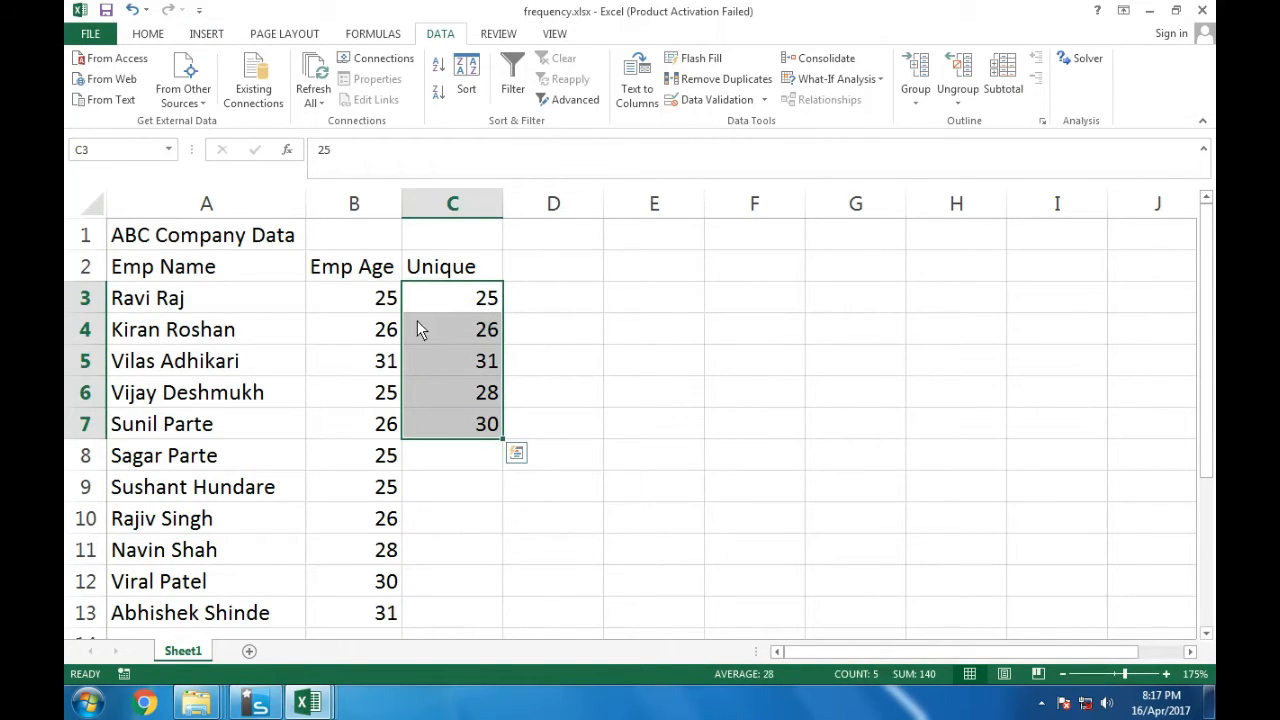
drag(382, 298, 380, 608)
drag(475, 298, 480, 428)
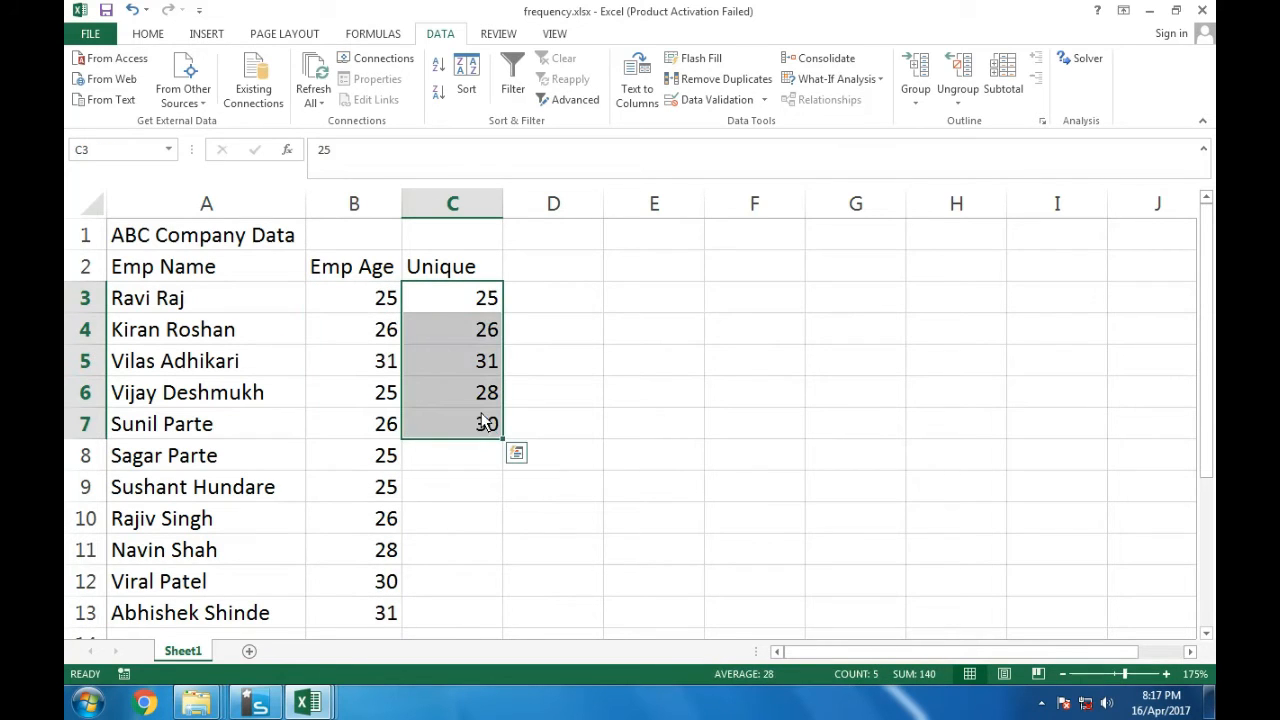
click(481, 309)
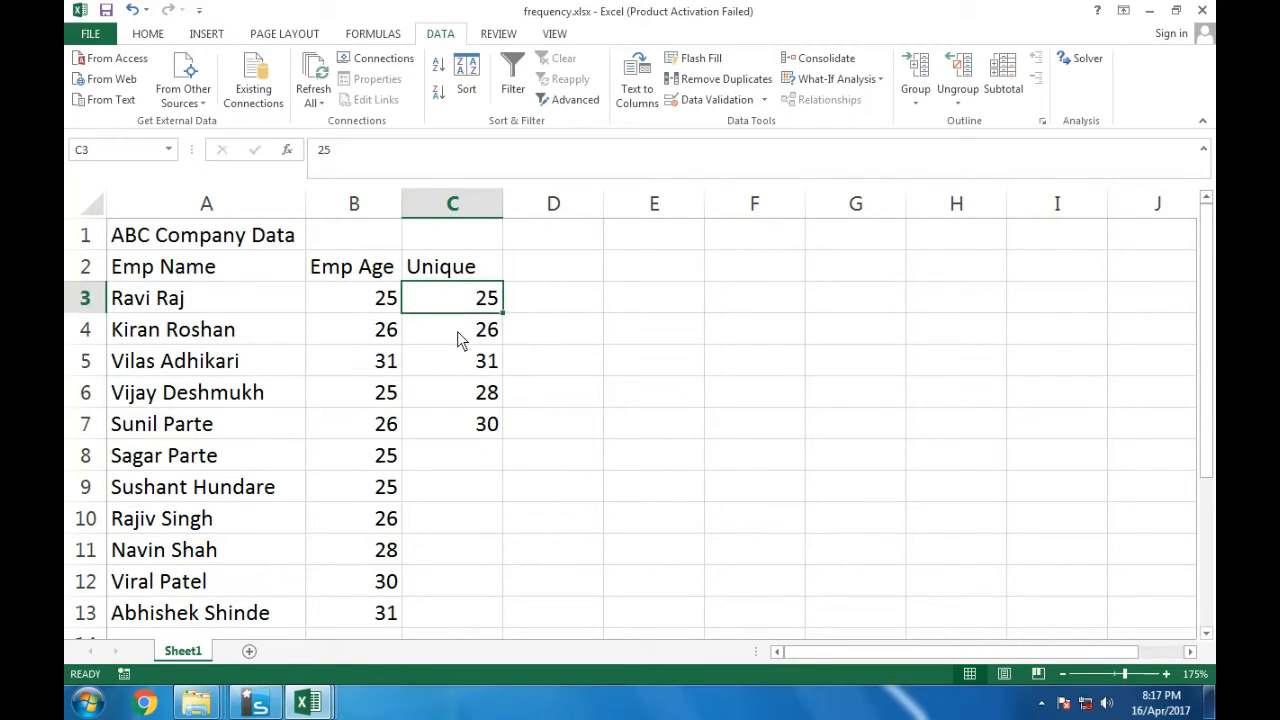
click(440, 340)
click(457, 362)
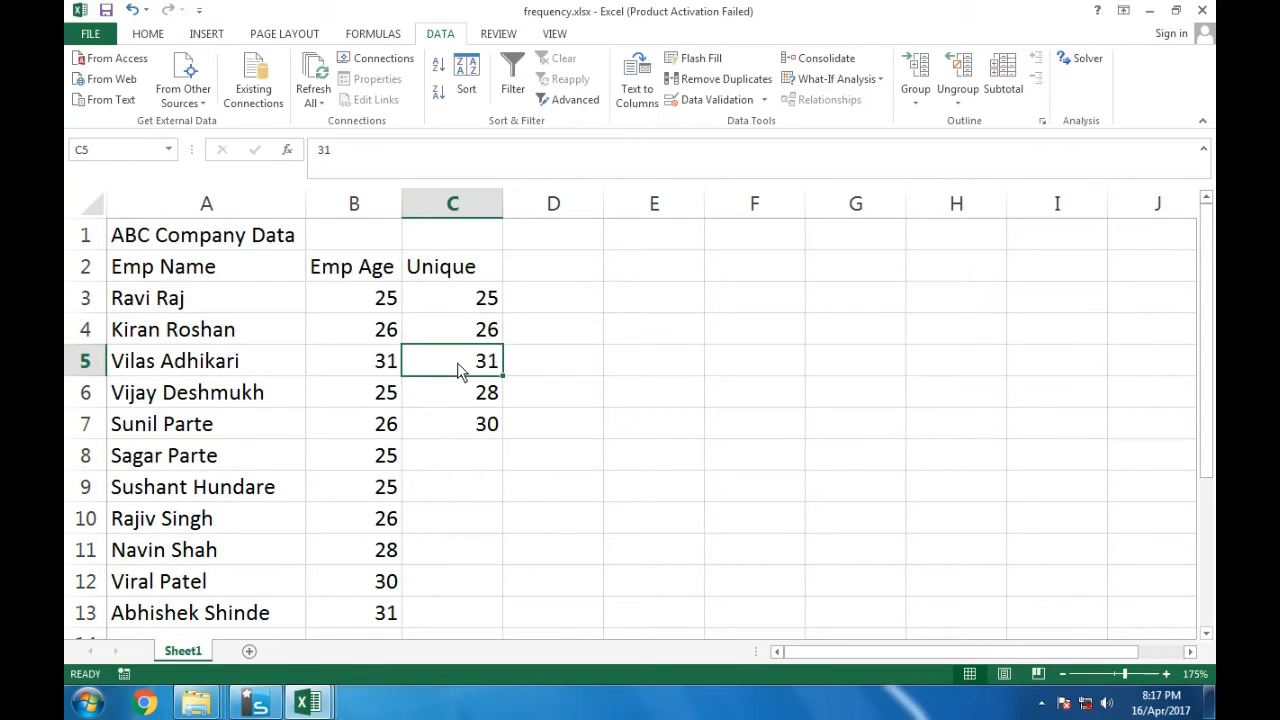
click(466, 405)
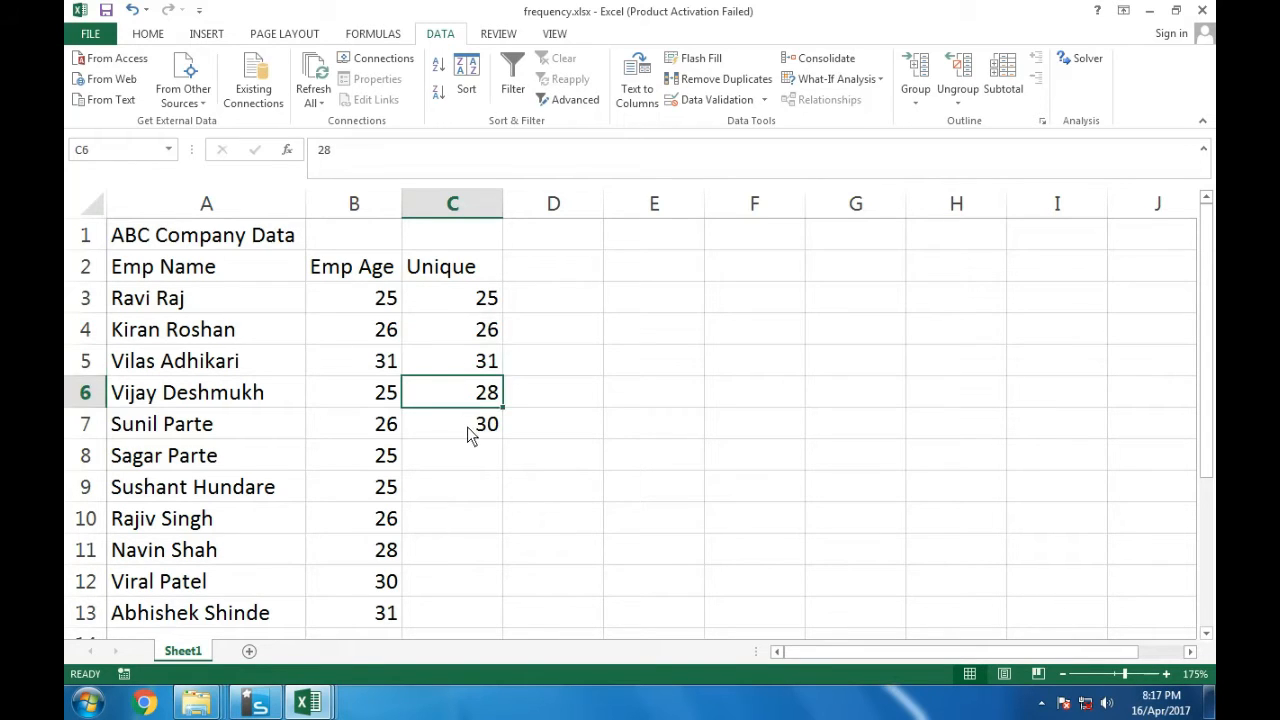
click(468, 432)
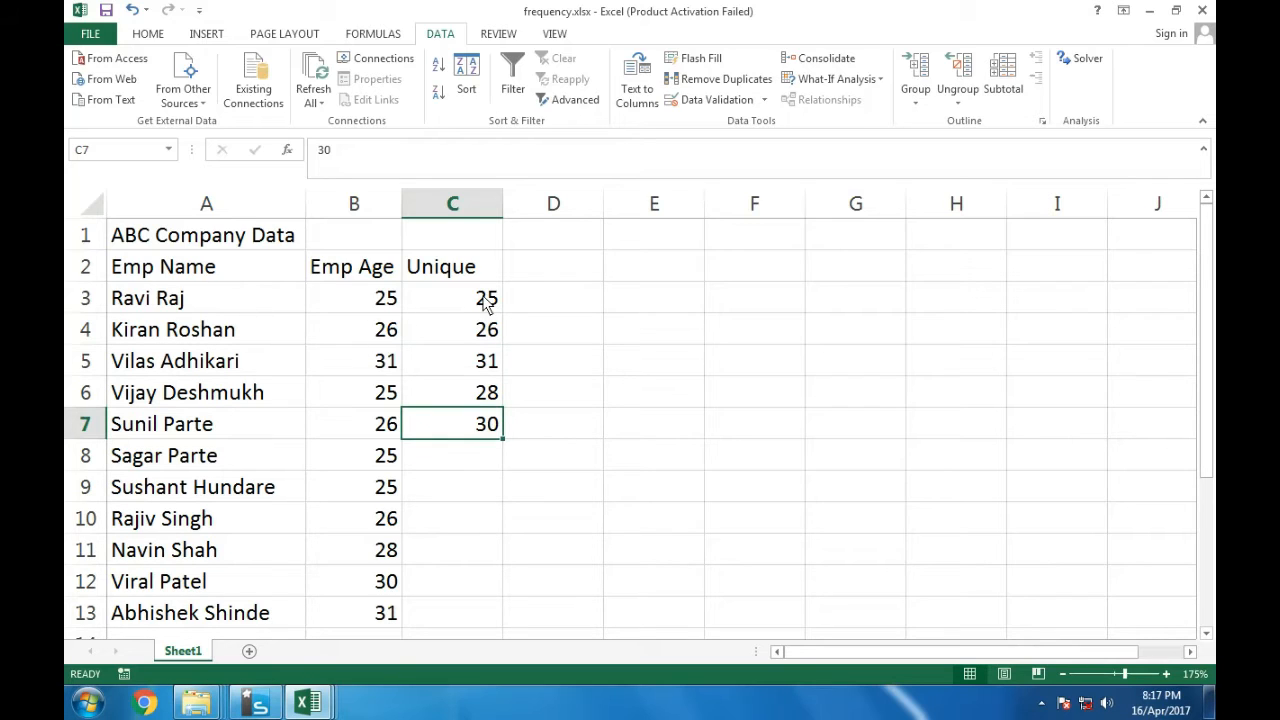
Step: Enter the column heading "Frequency" in cell D2, beside Unique
click(542, 271)
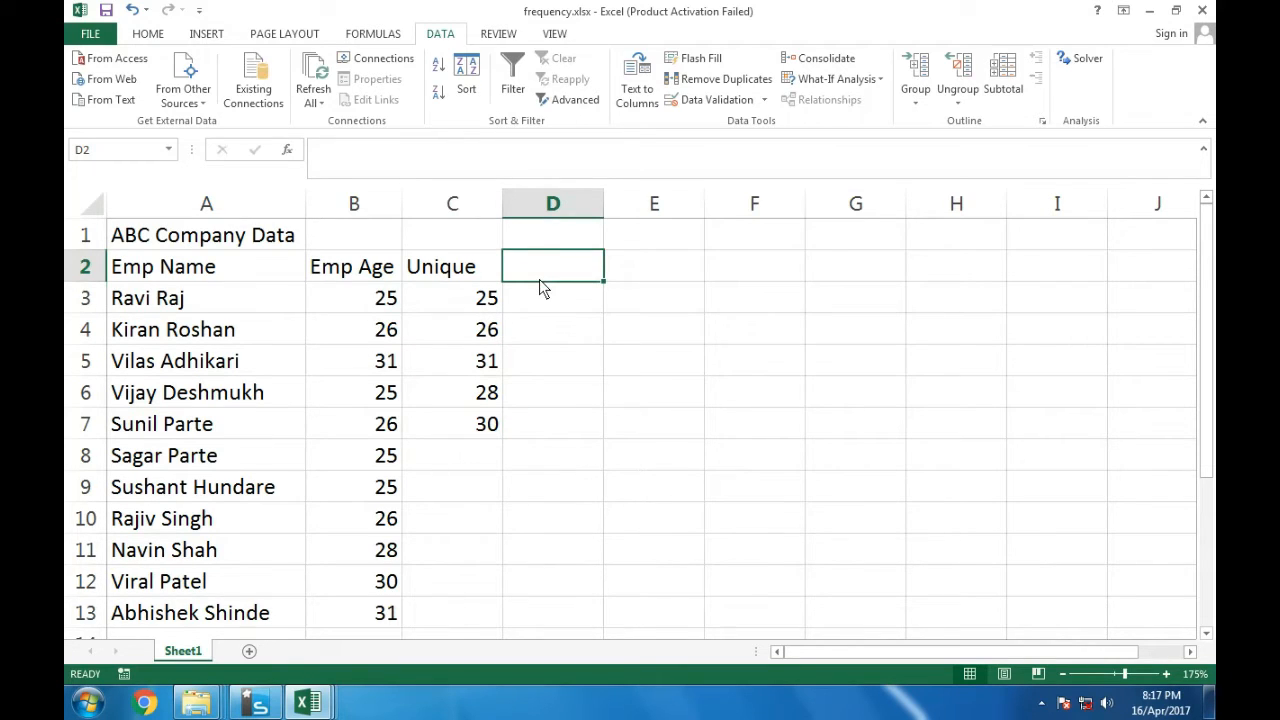
text(Frequency)
key(Return)
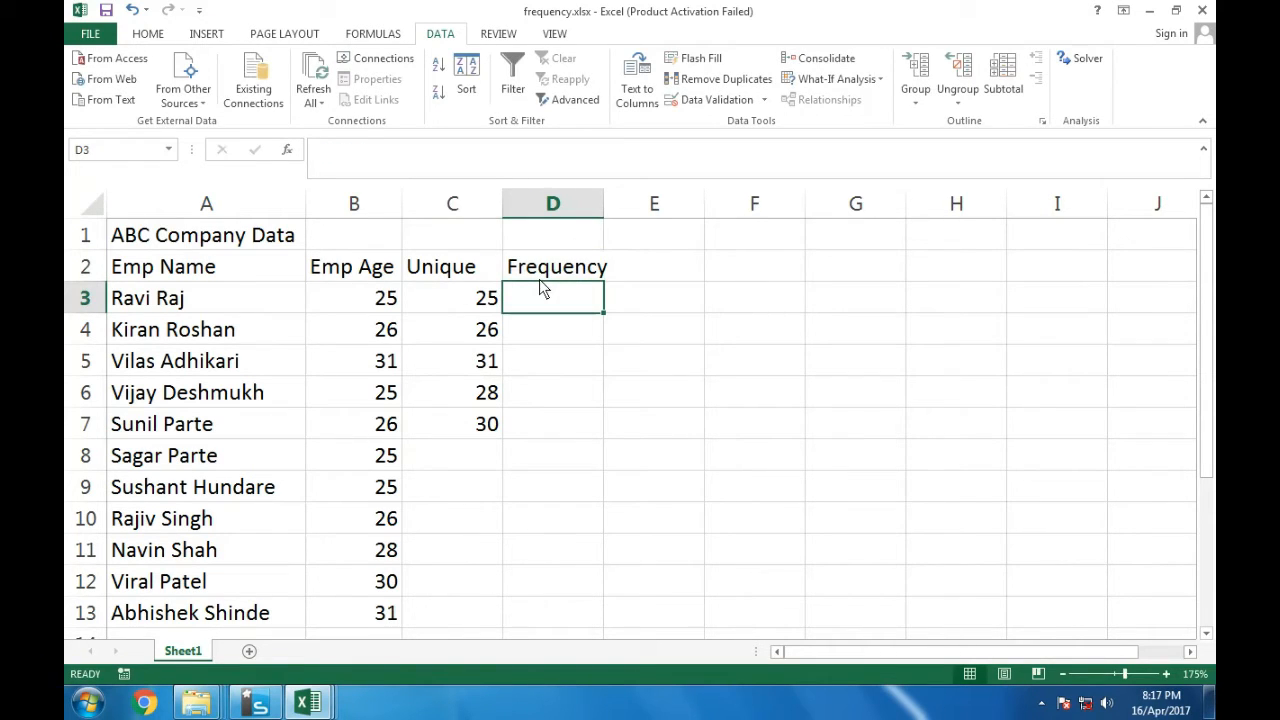
Step: Enter a FREQUENCY formula in D3 with B3:B13 as the data array and C3:C7 as the bins array
text(=fre)
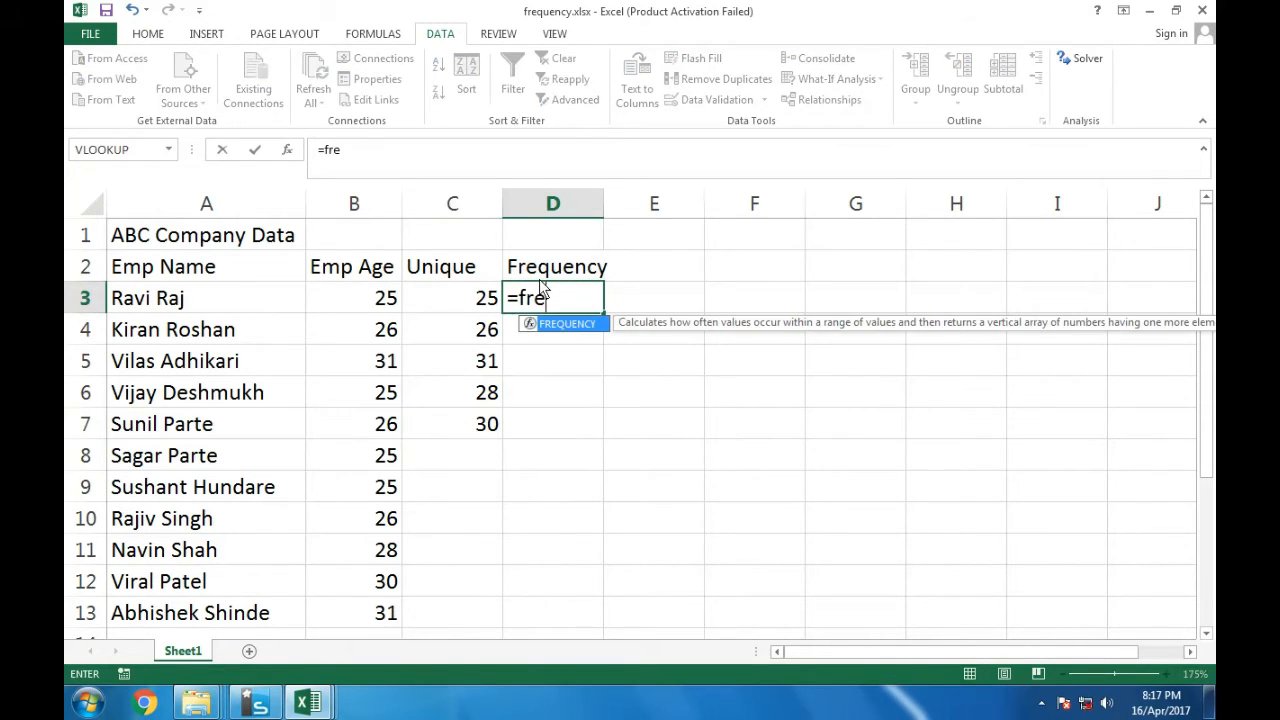
key(Tab)
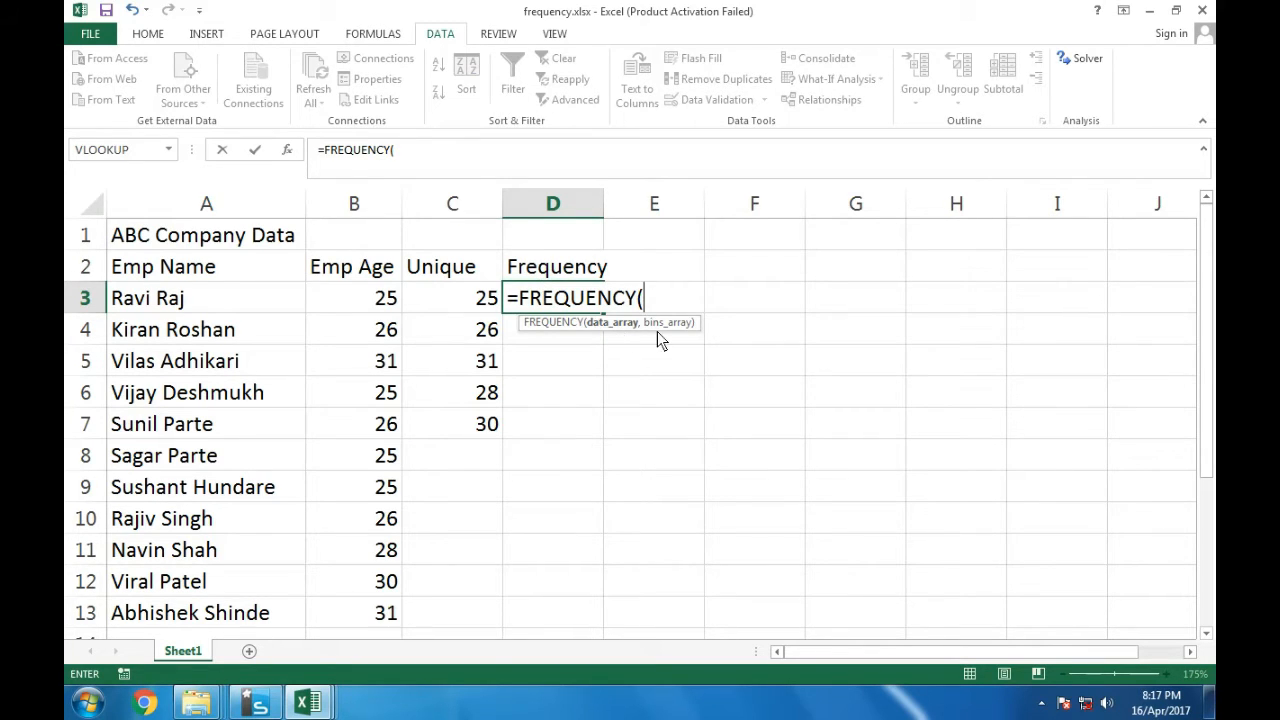
drag(378, 300, 381, 620)
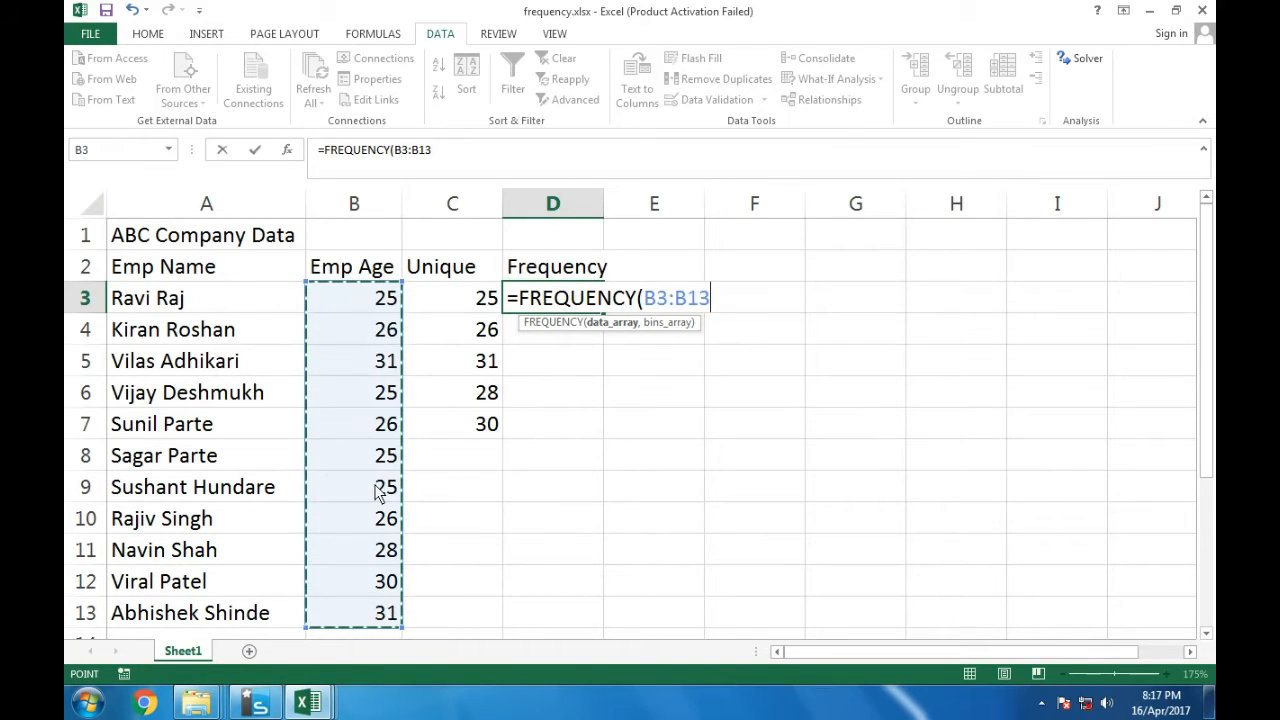
text(,)
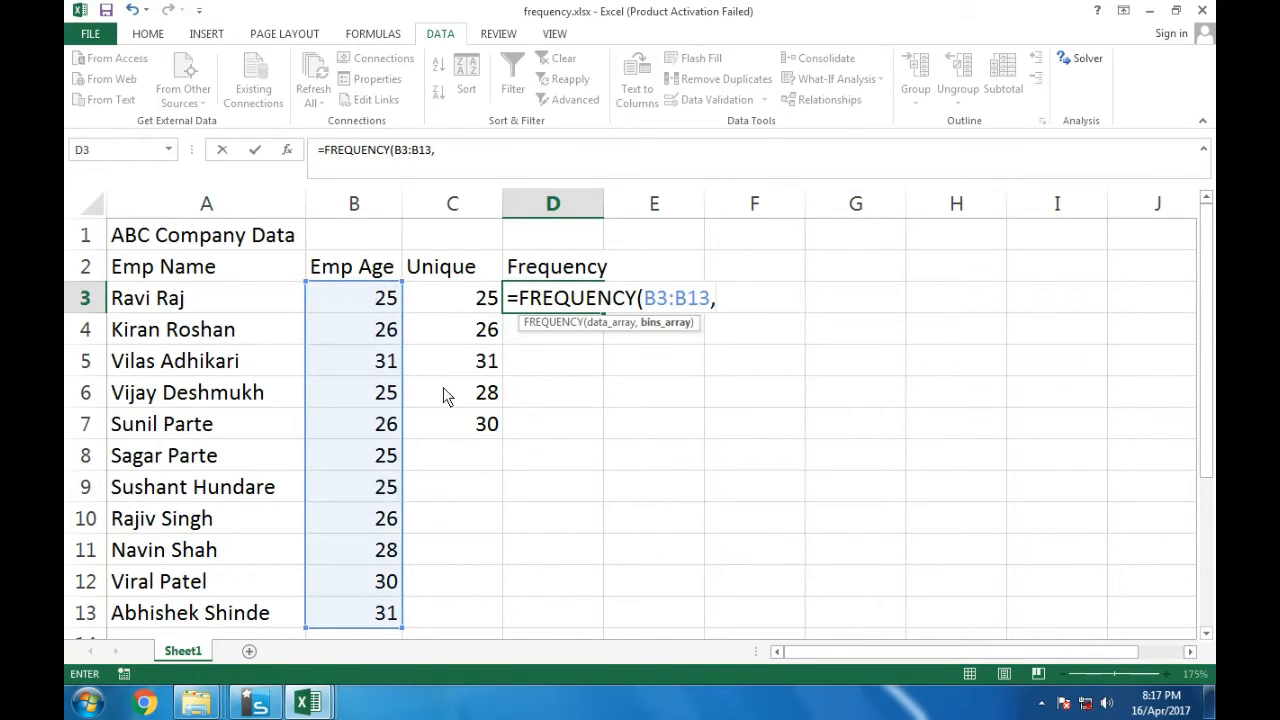
drag(471, 296, 465, 422)
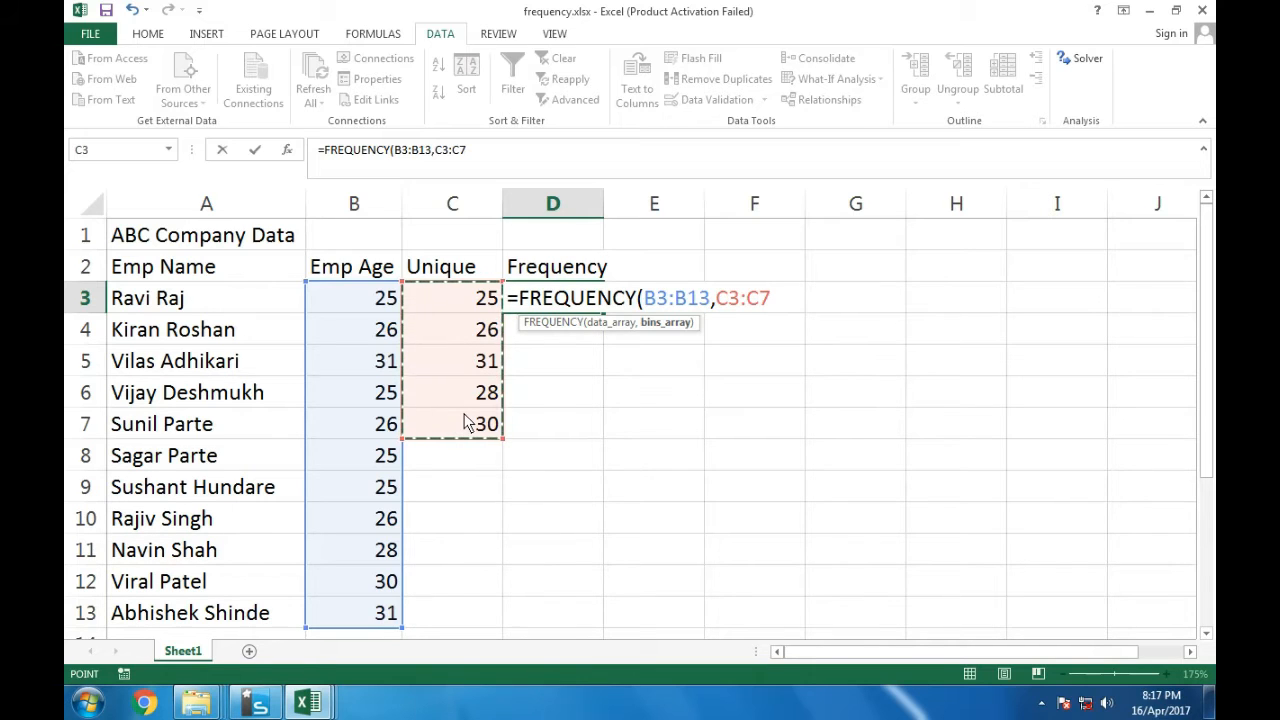
key(Return)
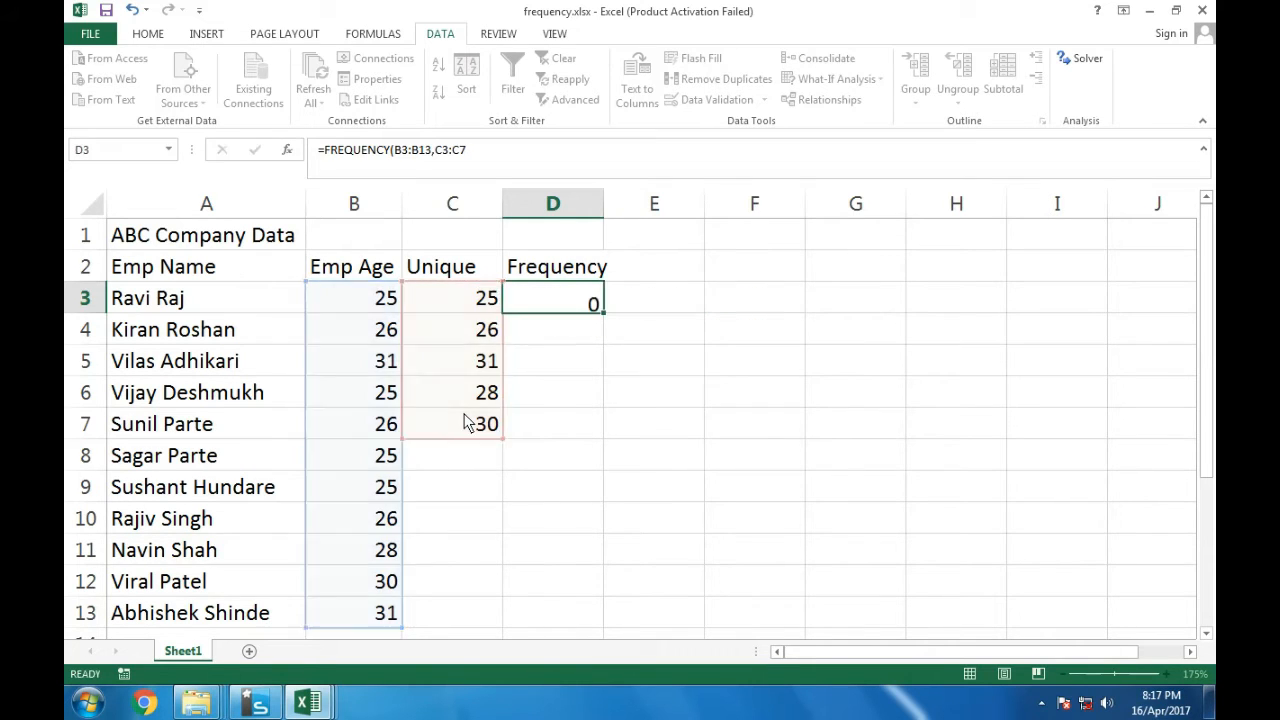
Step: Fill the D3 formula down to D7 and re-enter =FREQUENCY(B3:B13,C3:C7) across D3:D7 as an array formula
click(575, 300)
drag(605, 312, 594, 431)
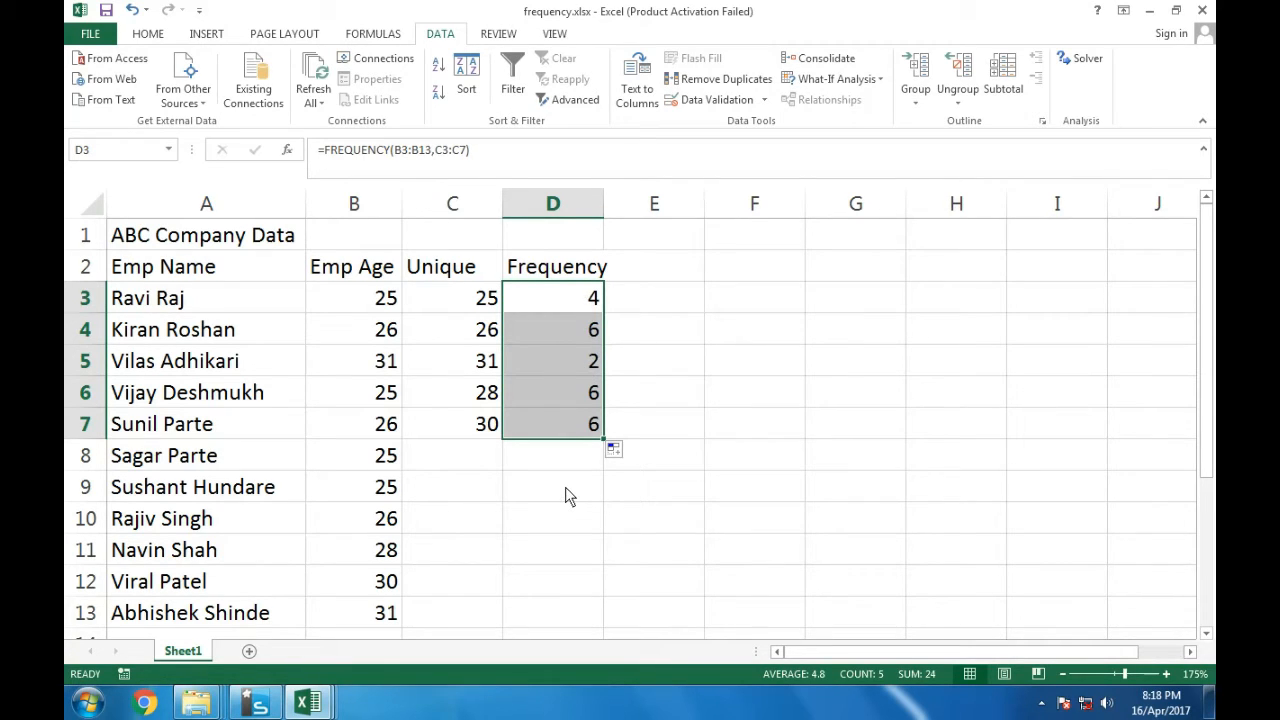
key(F2)
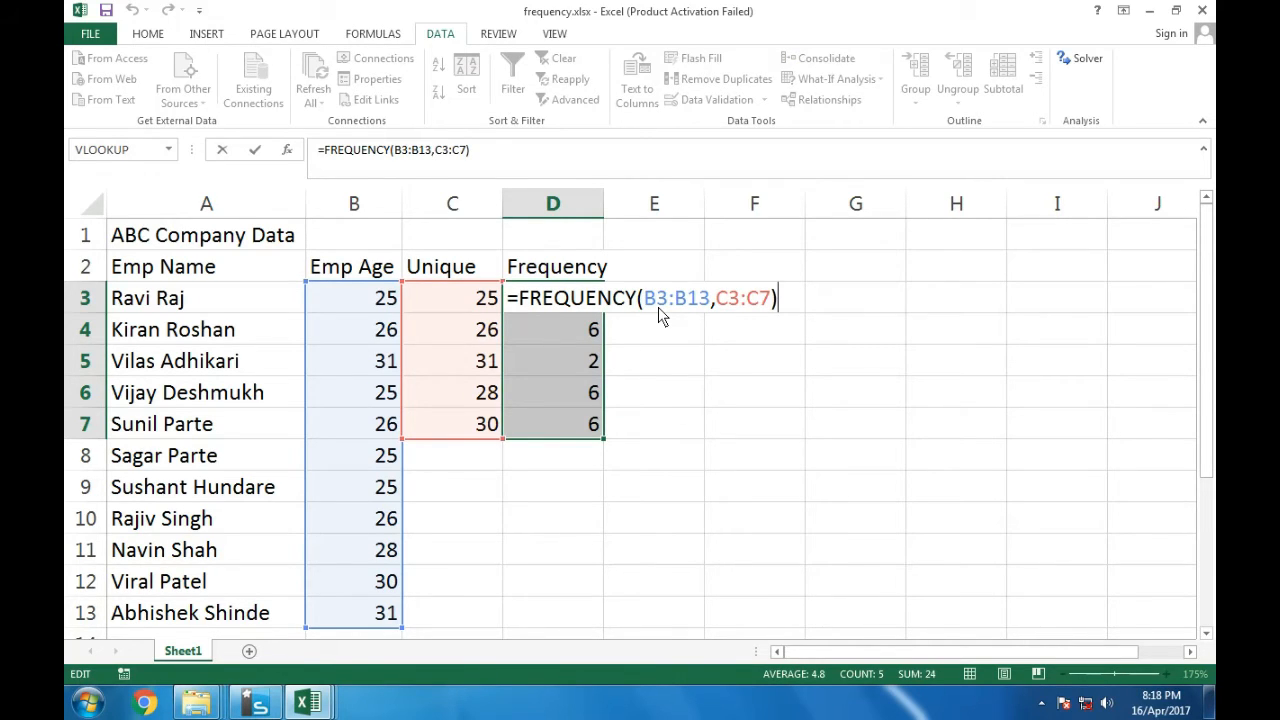
key(ctrl+shift+Return)
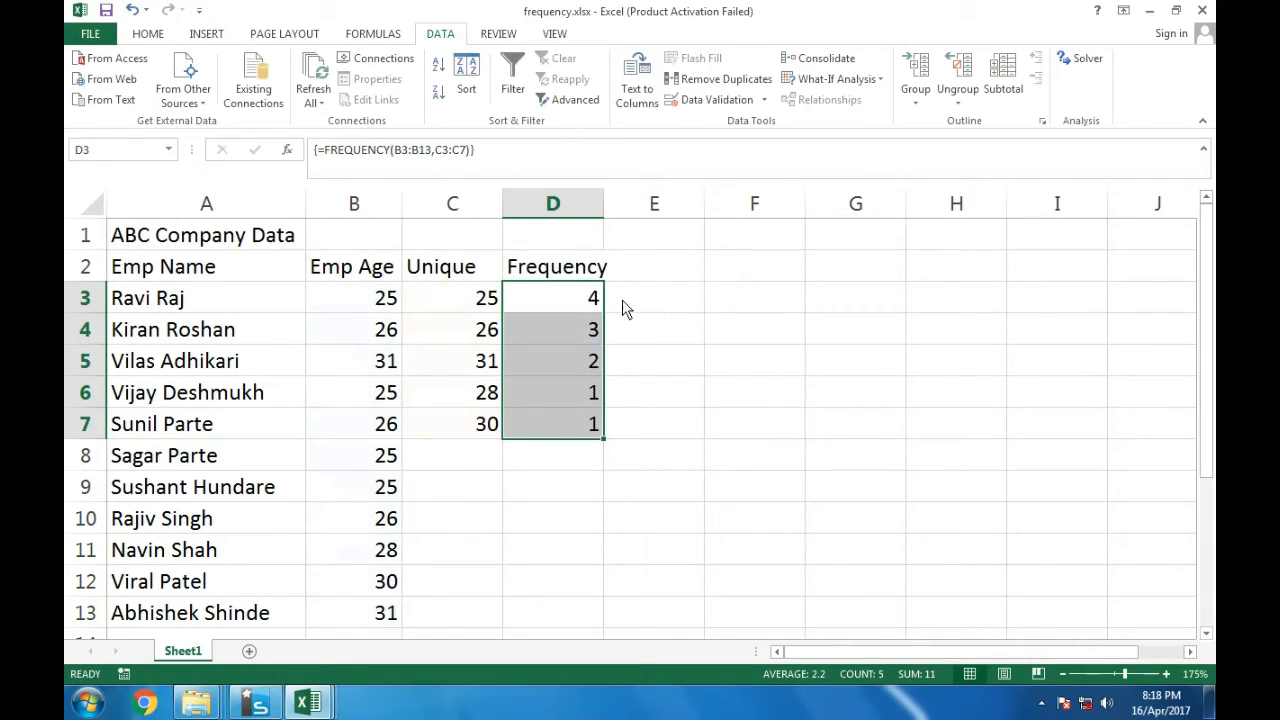
Step: Check the frequencies of the unique ages 25, 26 and 31 against their individual occurrences in the Emp Age column
click(364, 305)
click(451, 302)
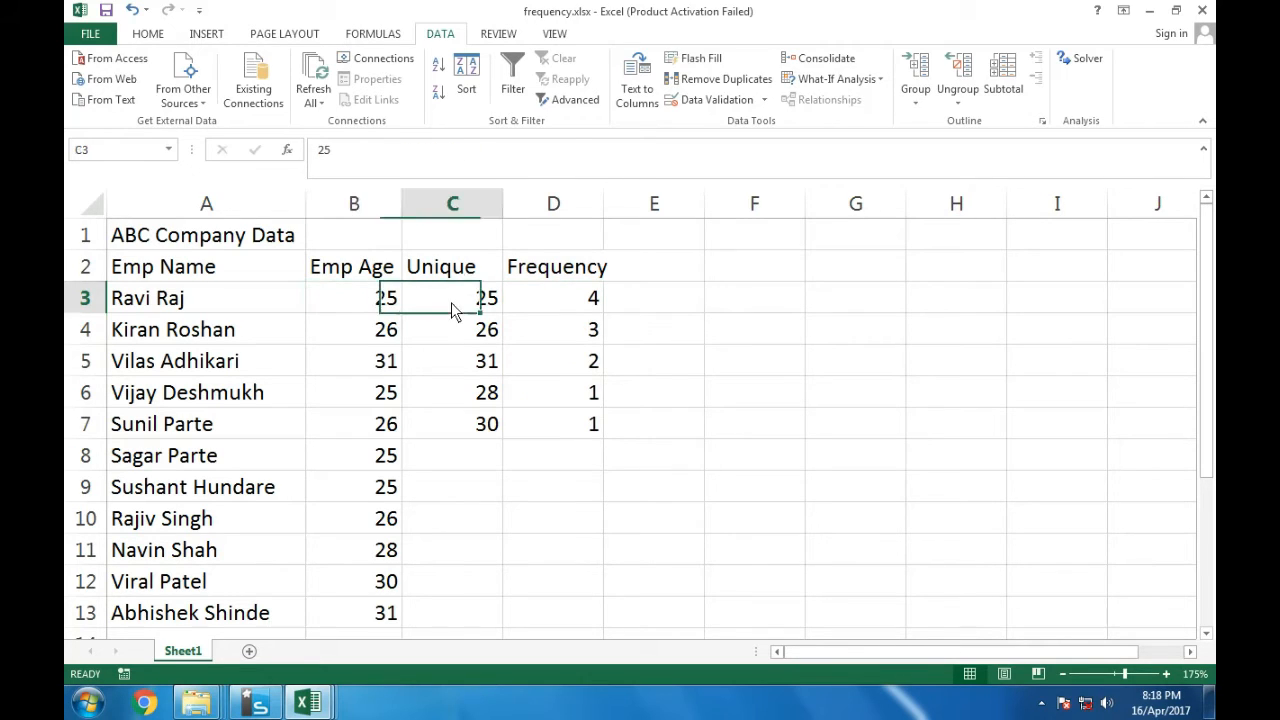
click(559, 300)
click(382, 300)
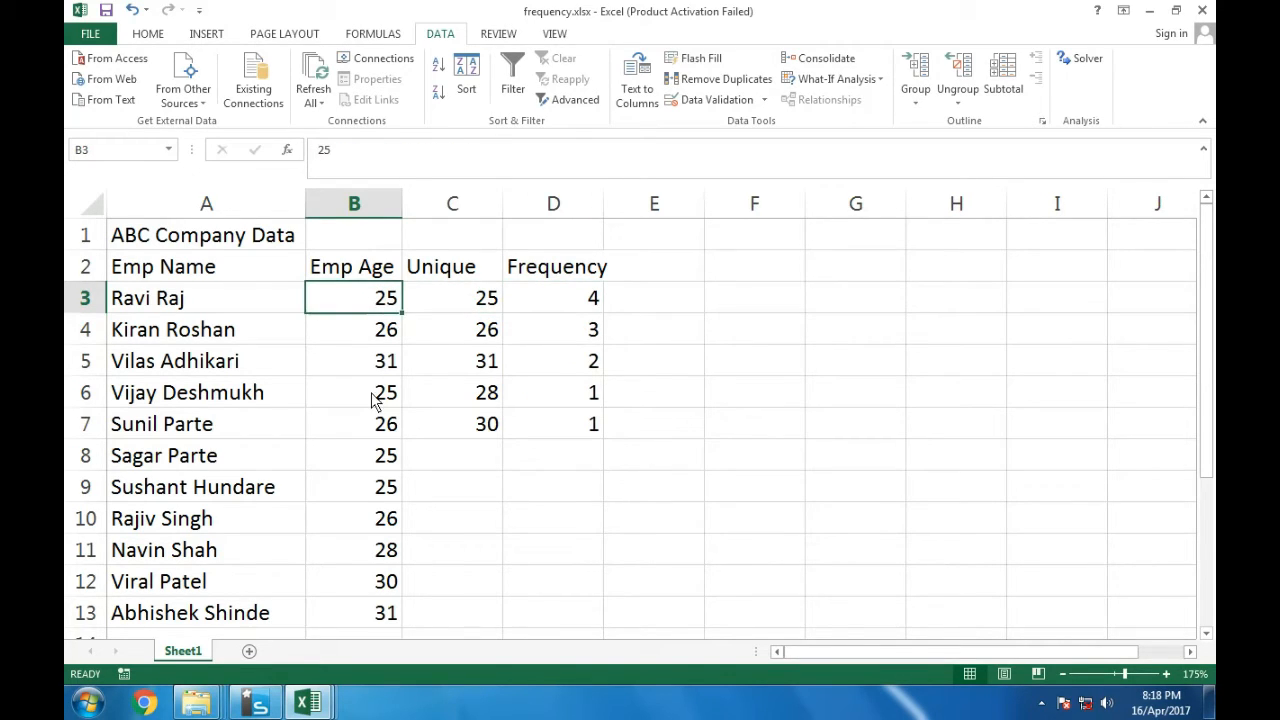
click(377, 405)
click(375, 458)
click(377, 488)
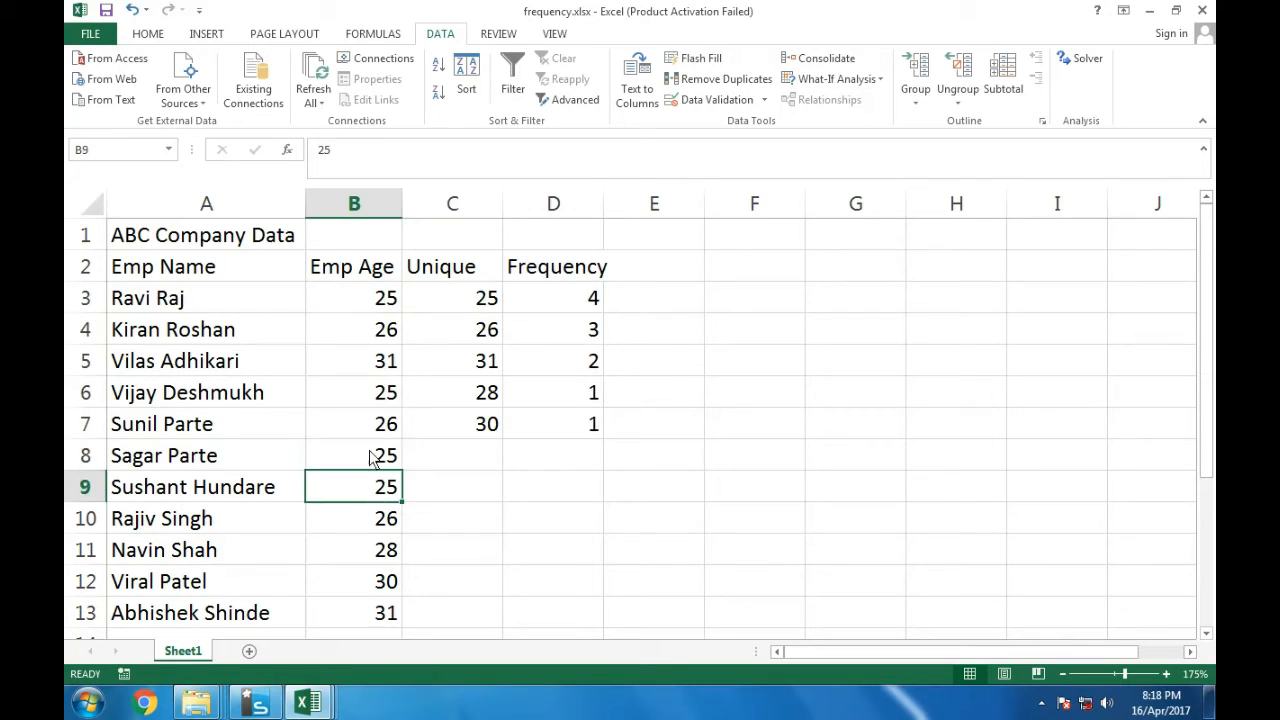
click(430, 336)
click(372, 340)
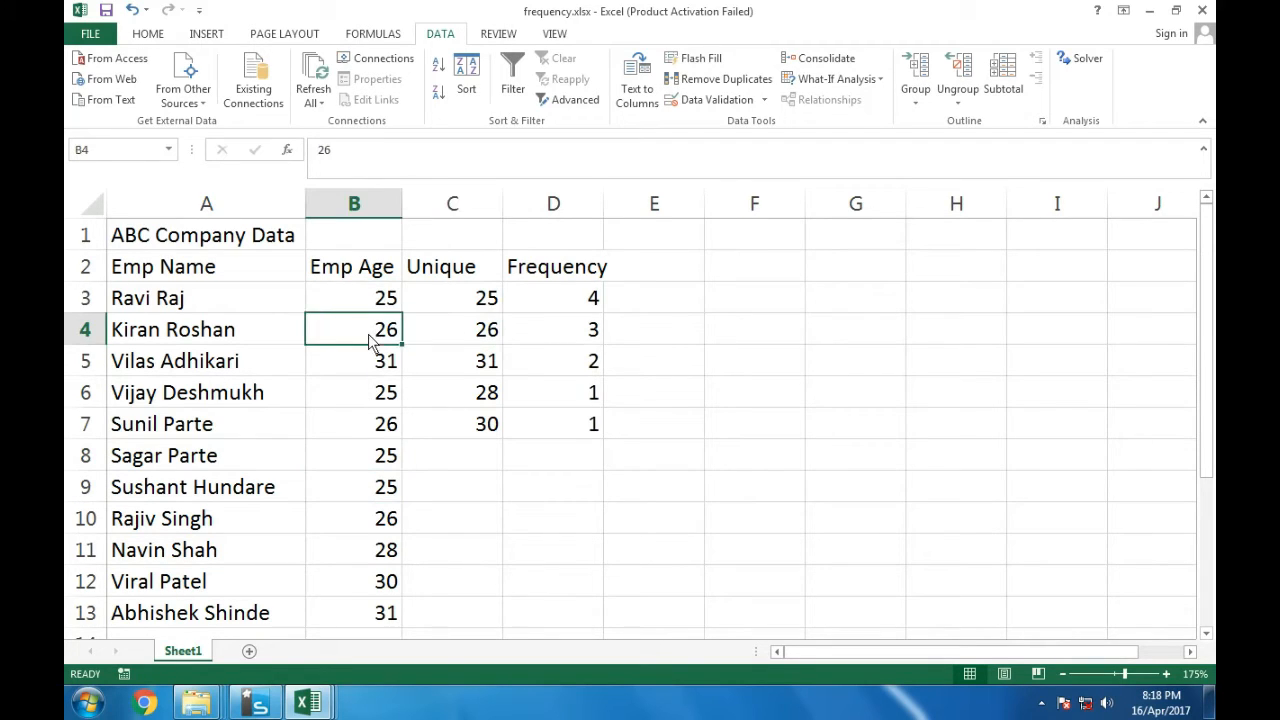
click(372, 423)
click(370, 518)
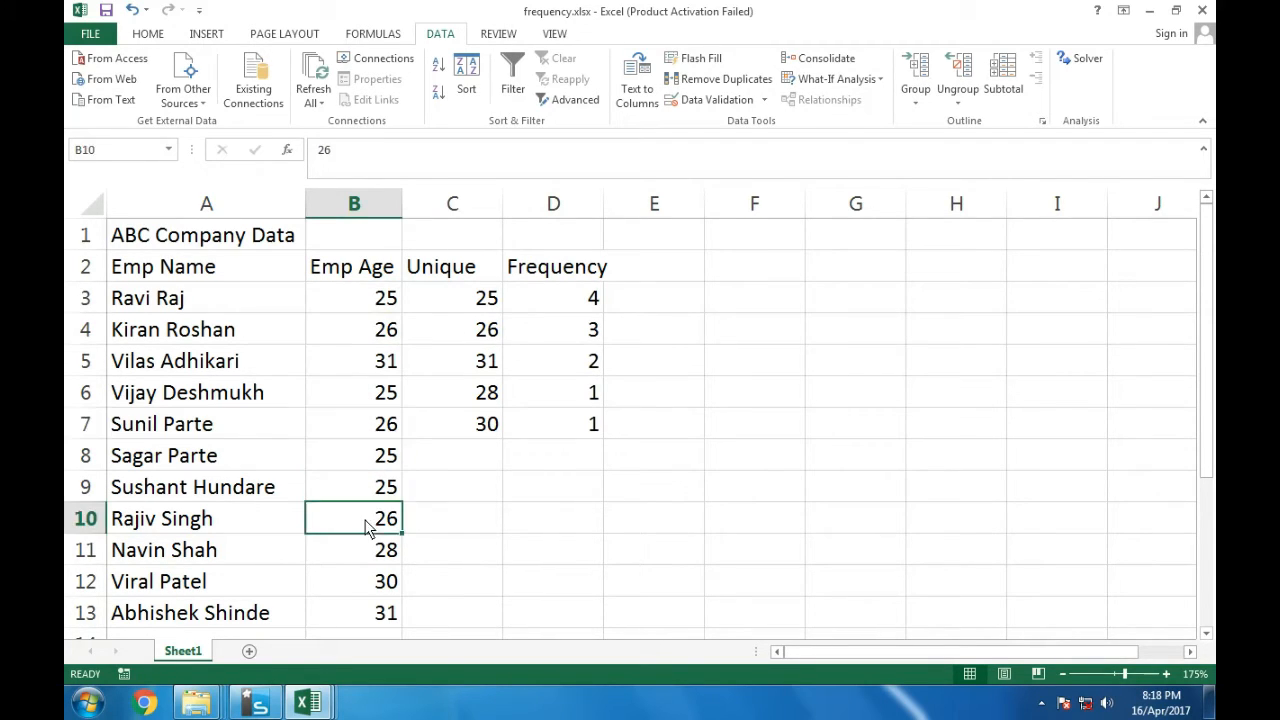
click(490, 368)
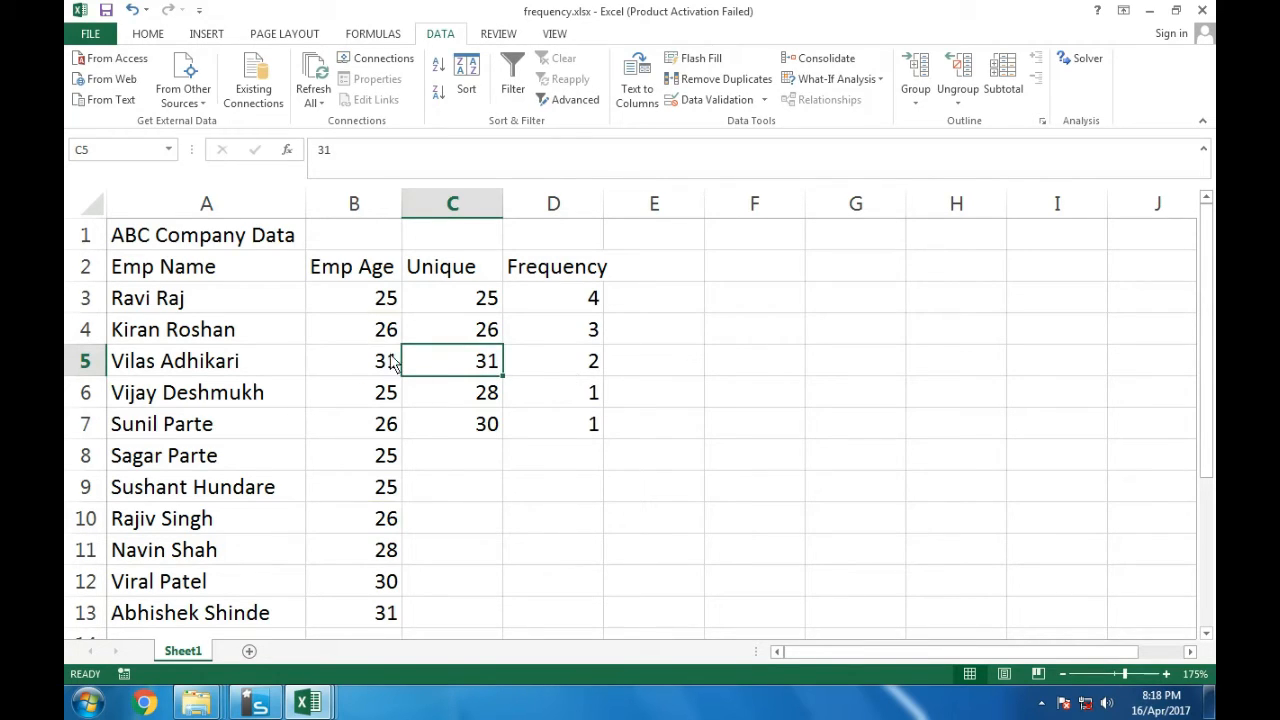
click(371, 366)
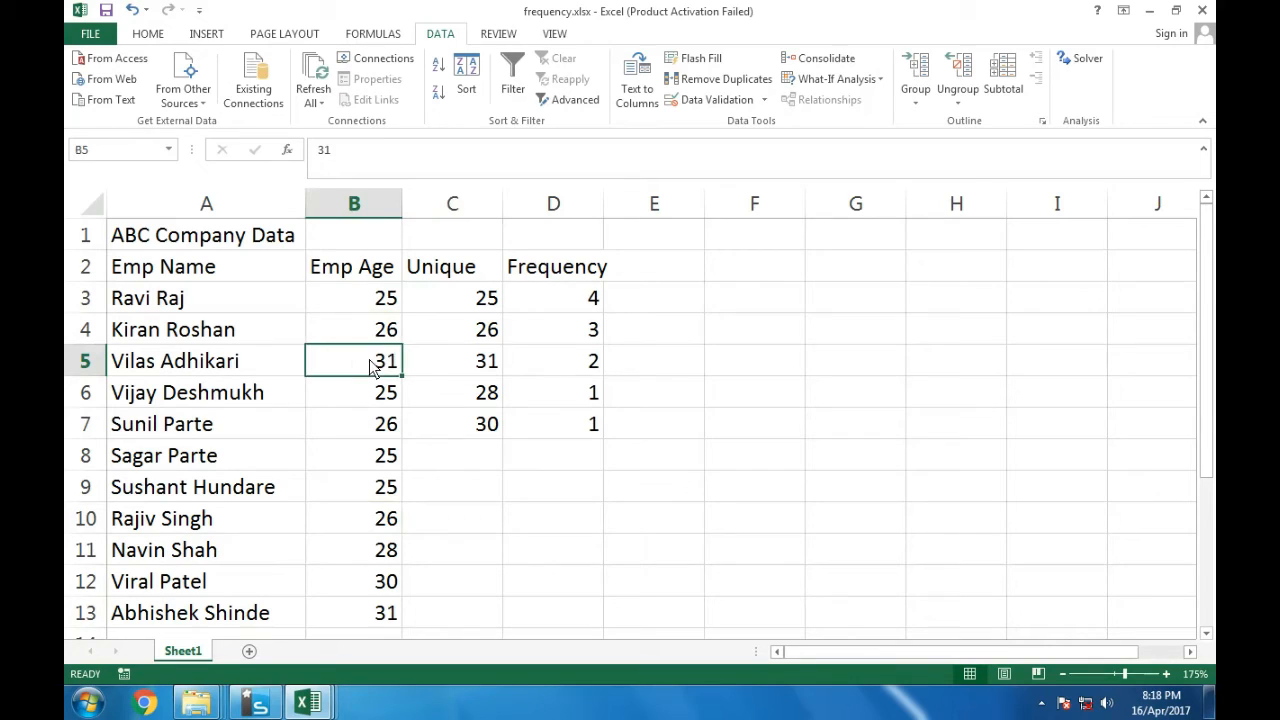
click(371, 612)
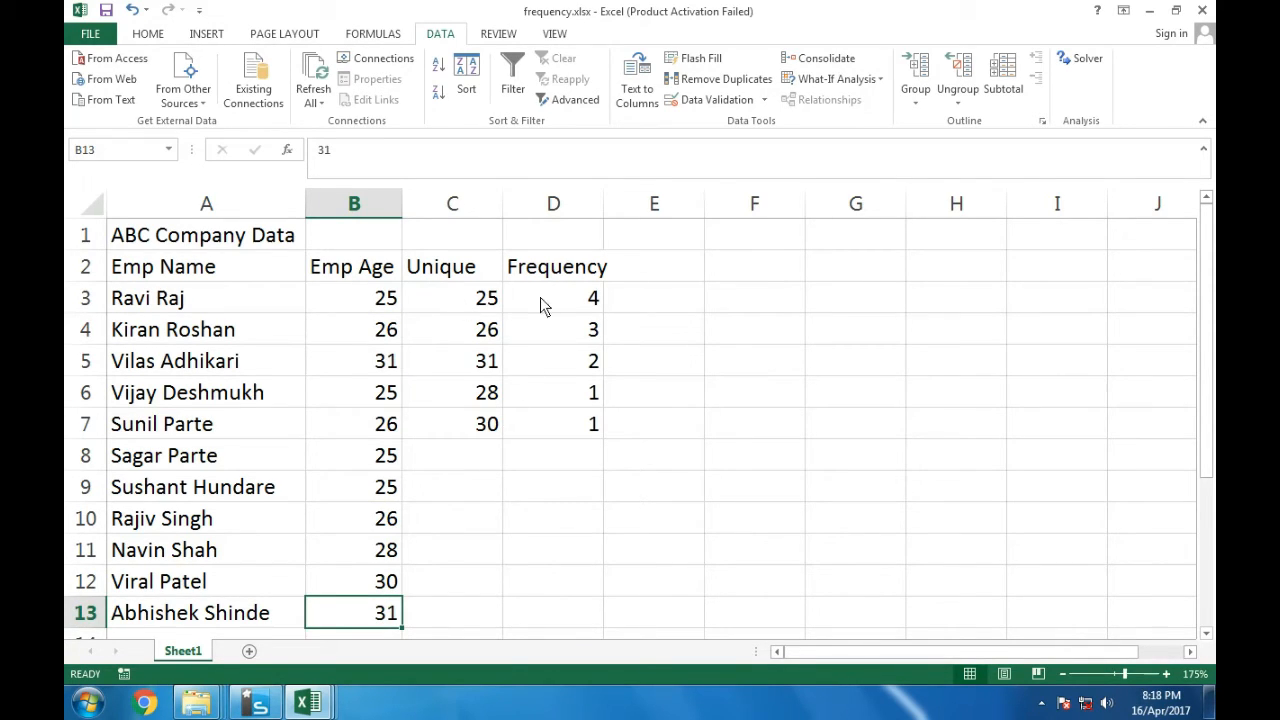
Step: Try to delete cell D5 alone from the FREQUENCY array in D3:D7
click(570, 301)
drag(567, 302, 567, 440)
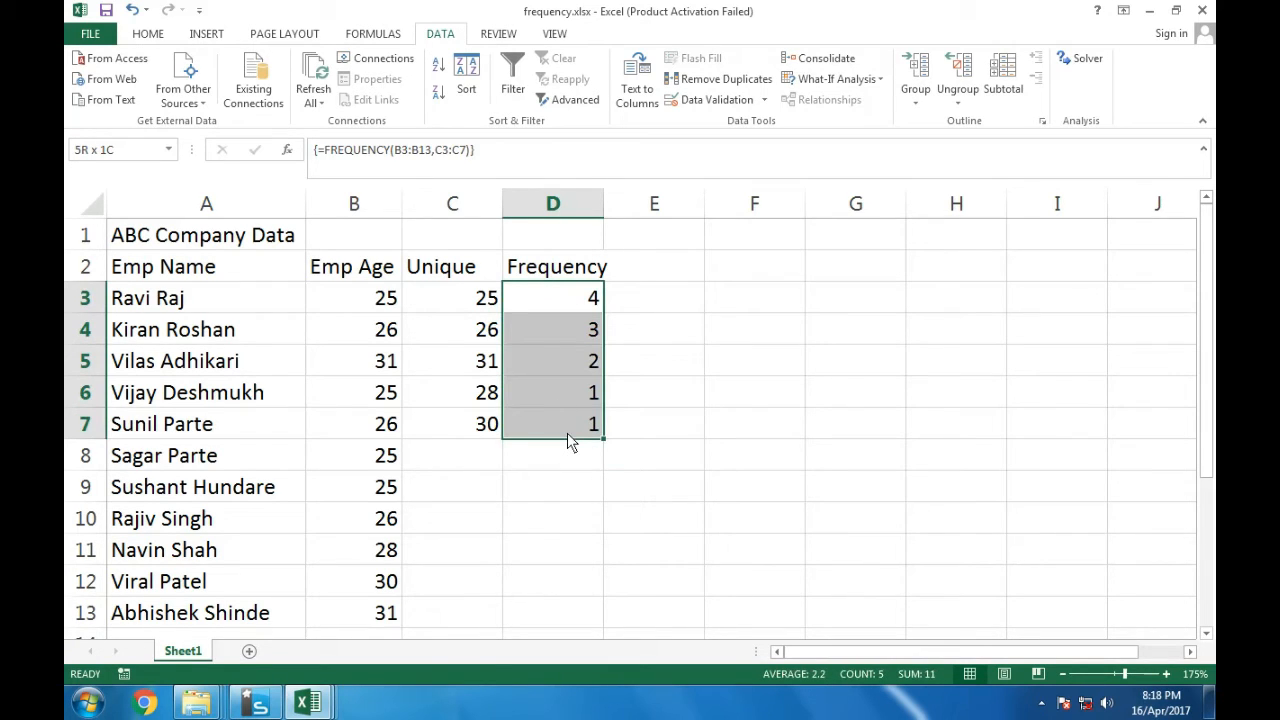
click(553, 376)
key(Delete)
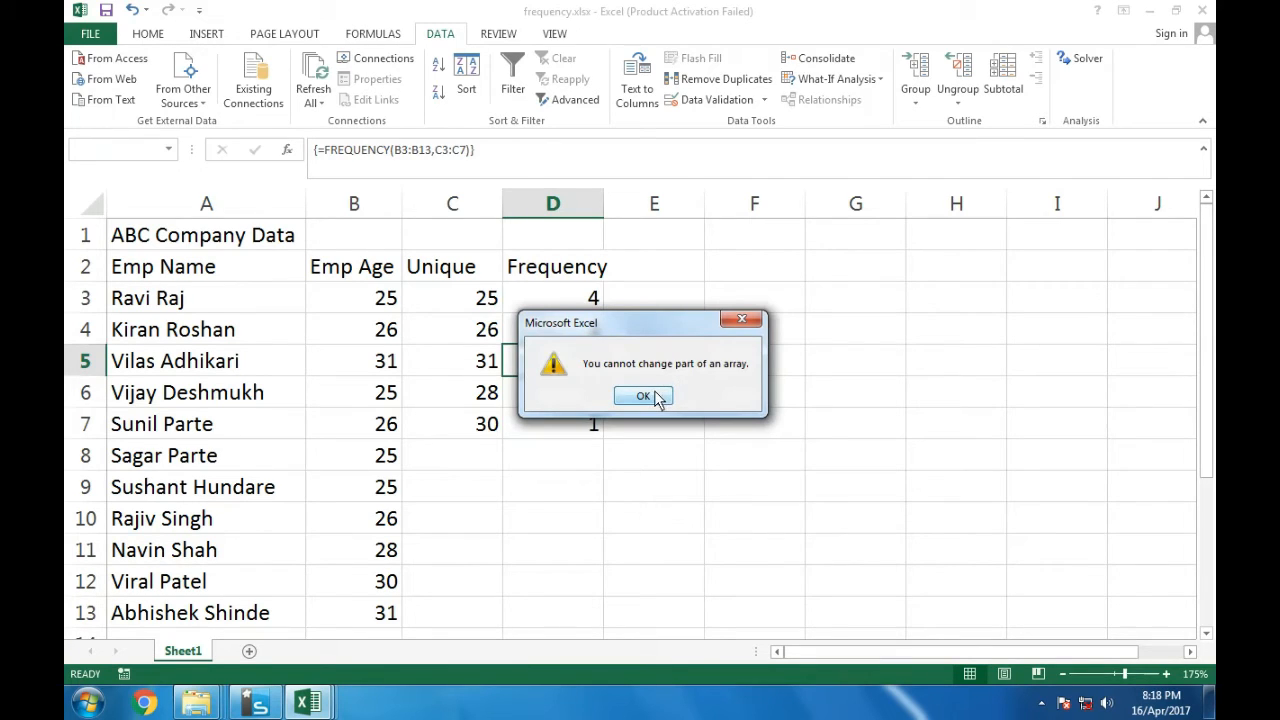
click(657, 398)
Step: Clear the whole array in D3:D7 and enter =FREQUENCY(B3:B13,C3:C7) in D3 as a normal formula
drag(560, 300, 563, 423)
key(Delete)
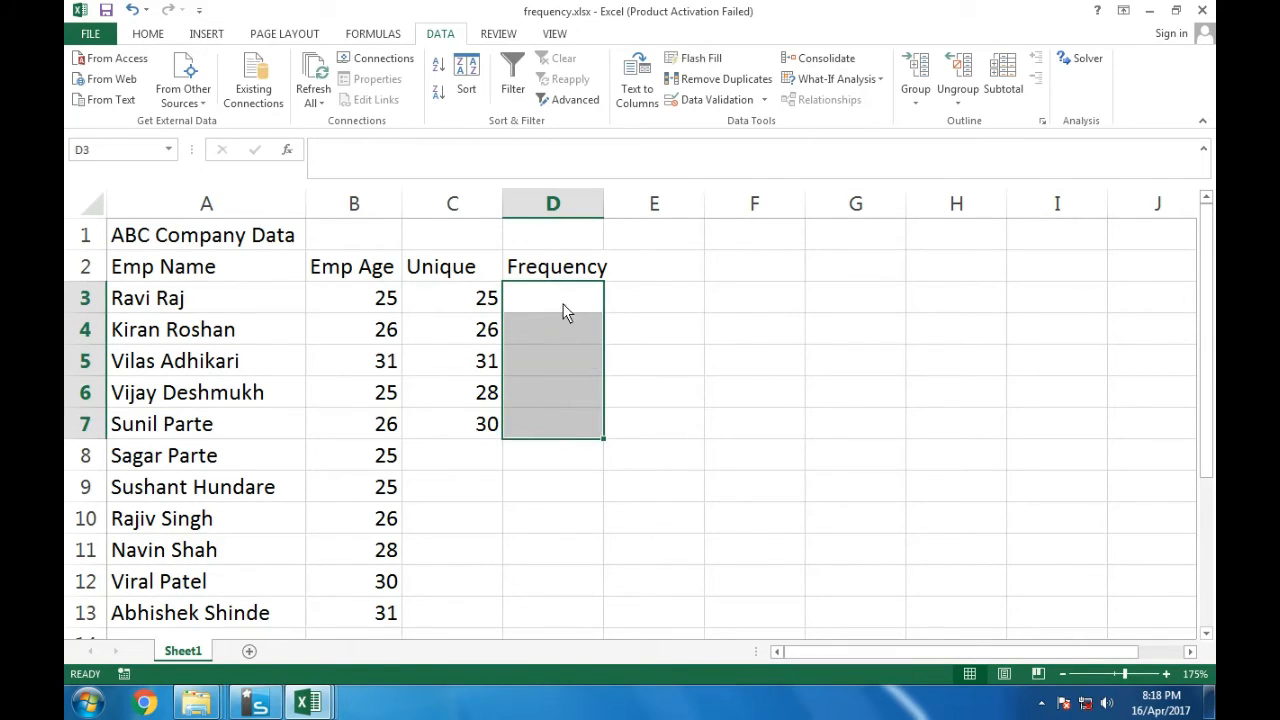
click(563, 311)
text(=fre)
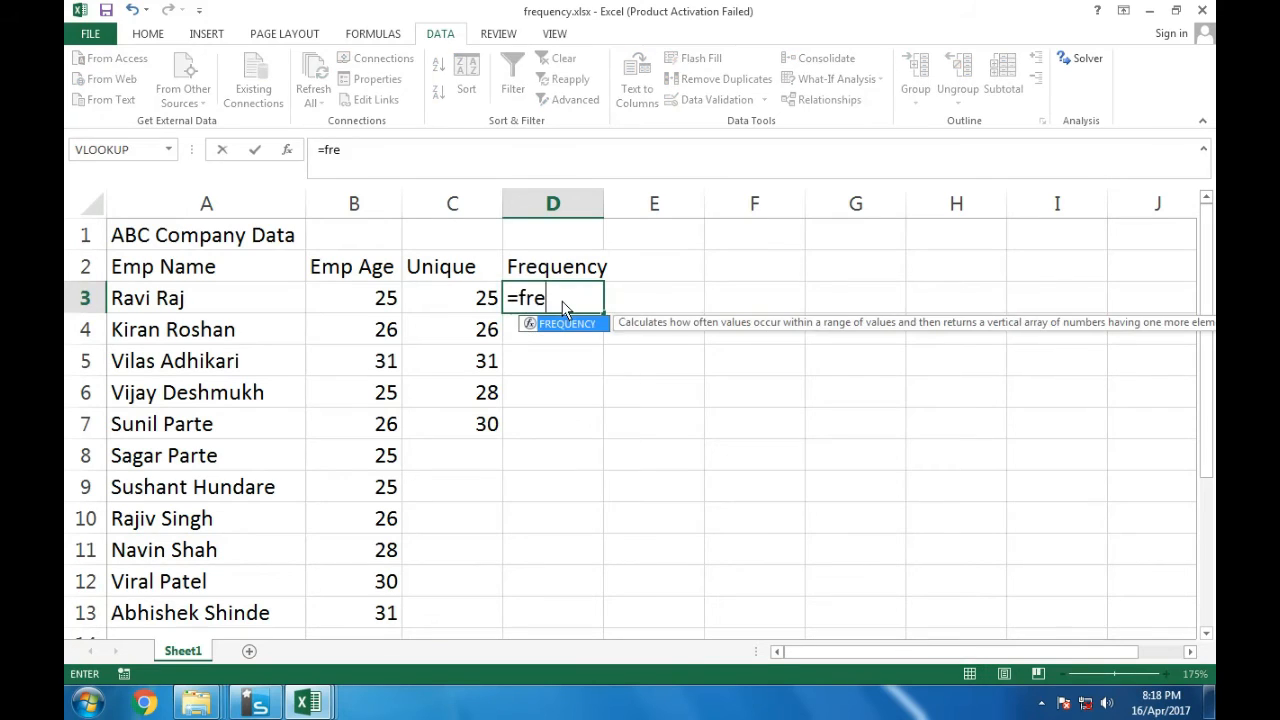
key(Tab)
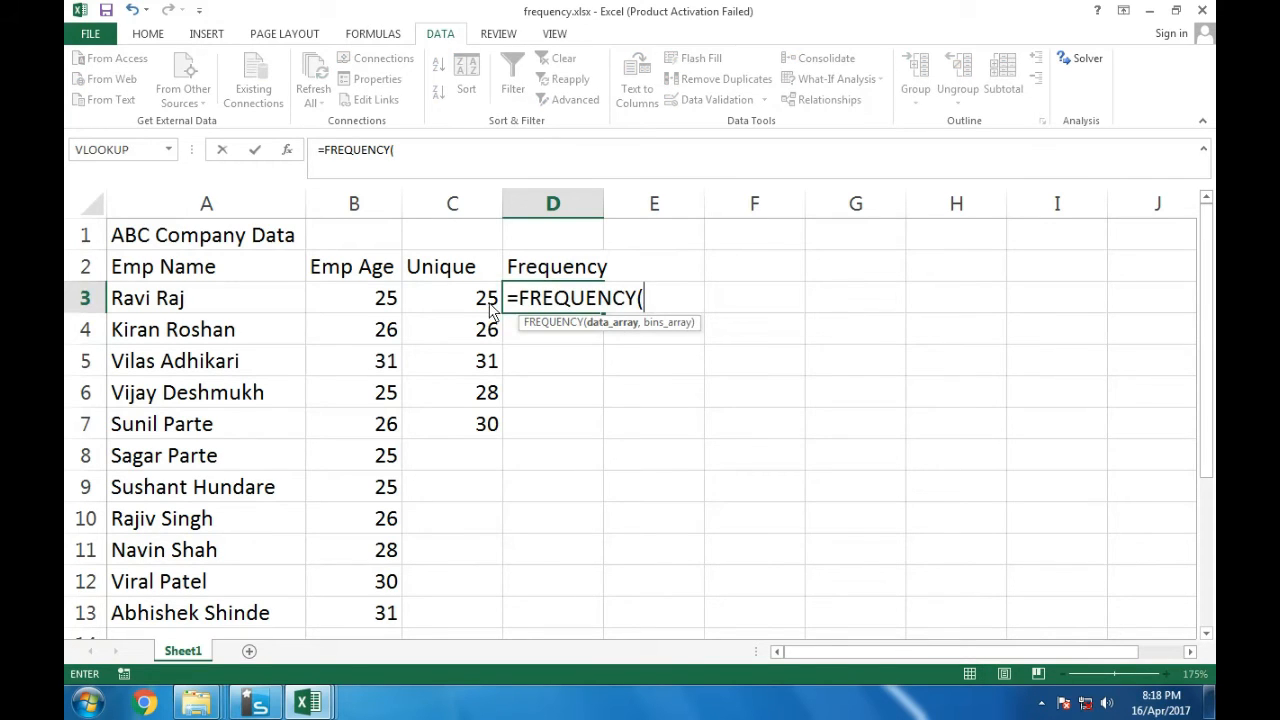
drag(384, 308, 387, 622)
text(,)
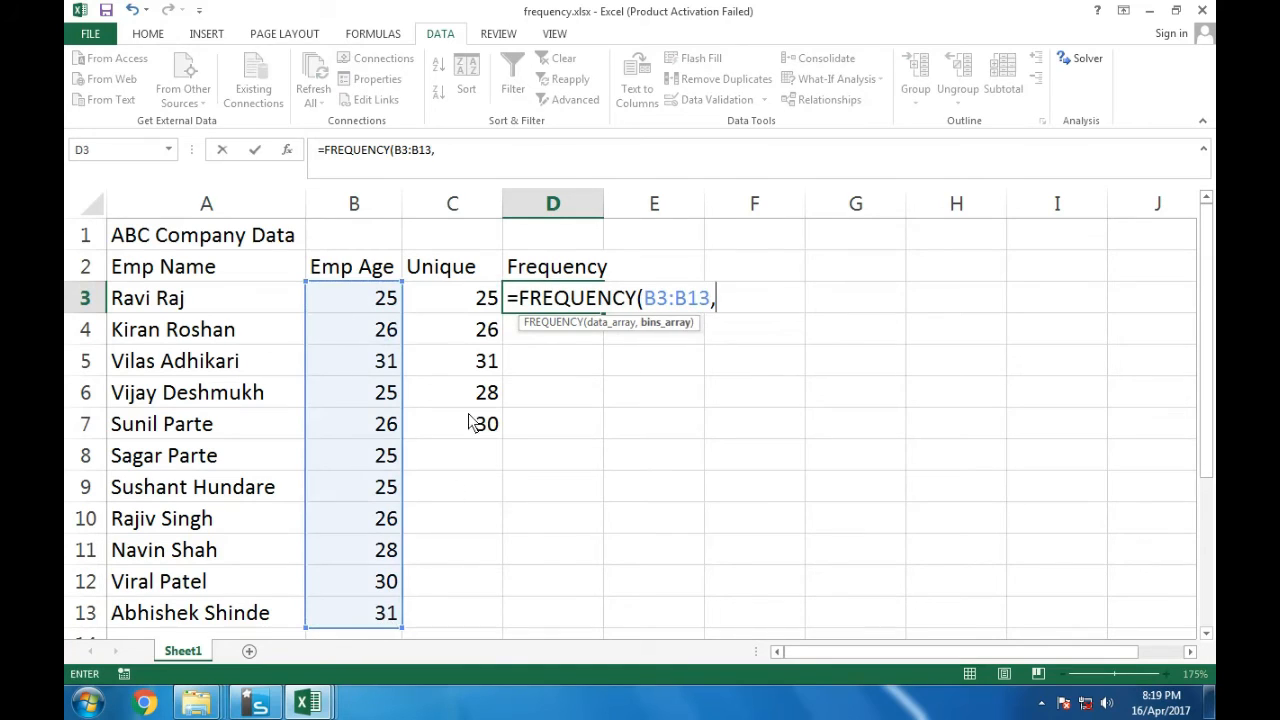
drag(468, 306, 463, 402)
drag(465, 417, 467, 423)
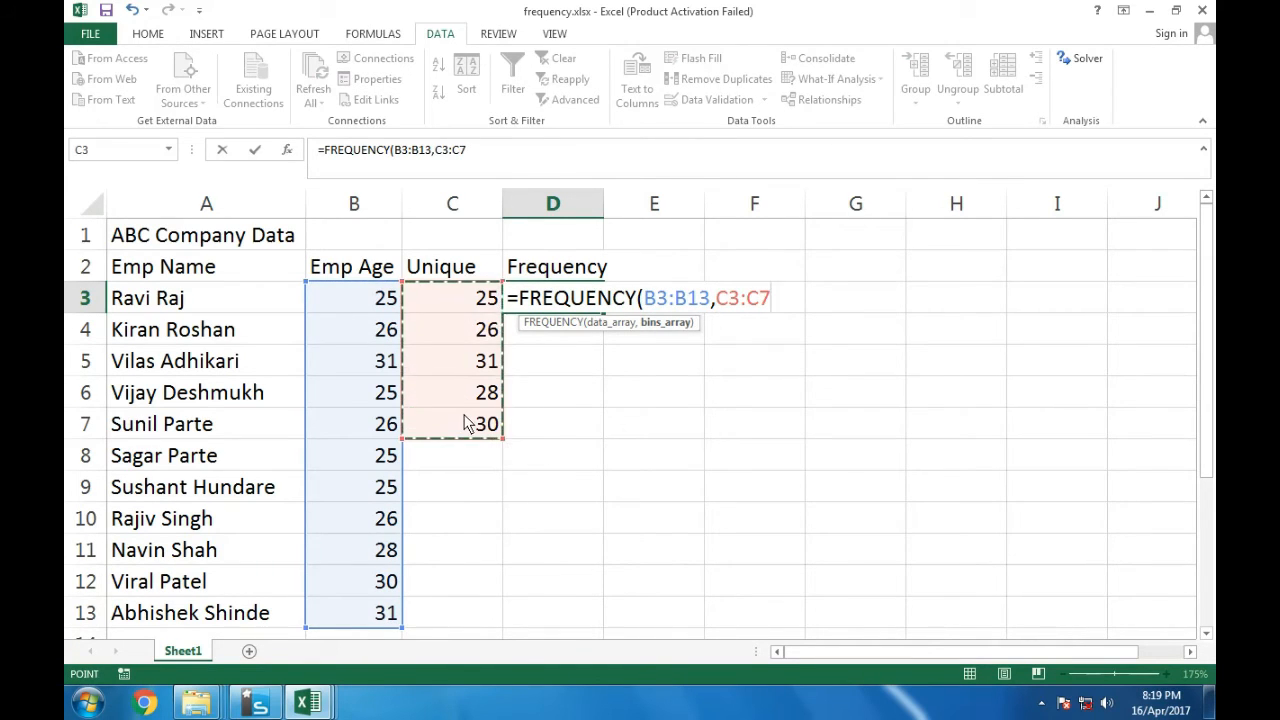
key(Return)
Step: Fill the FREQUENCY formula from D3 down to D7 and convert the range D3:D7 into one array formula
click(550, 305)
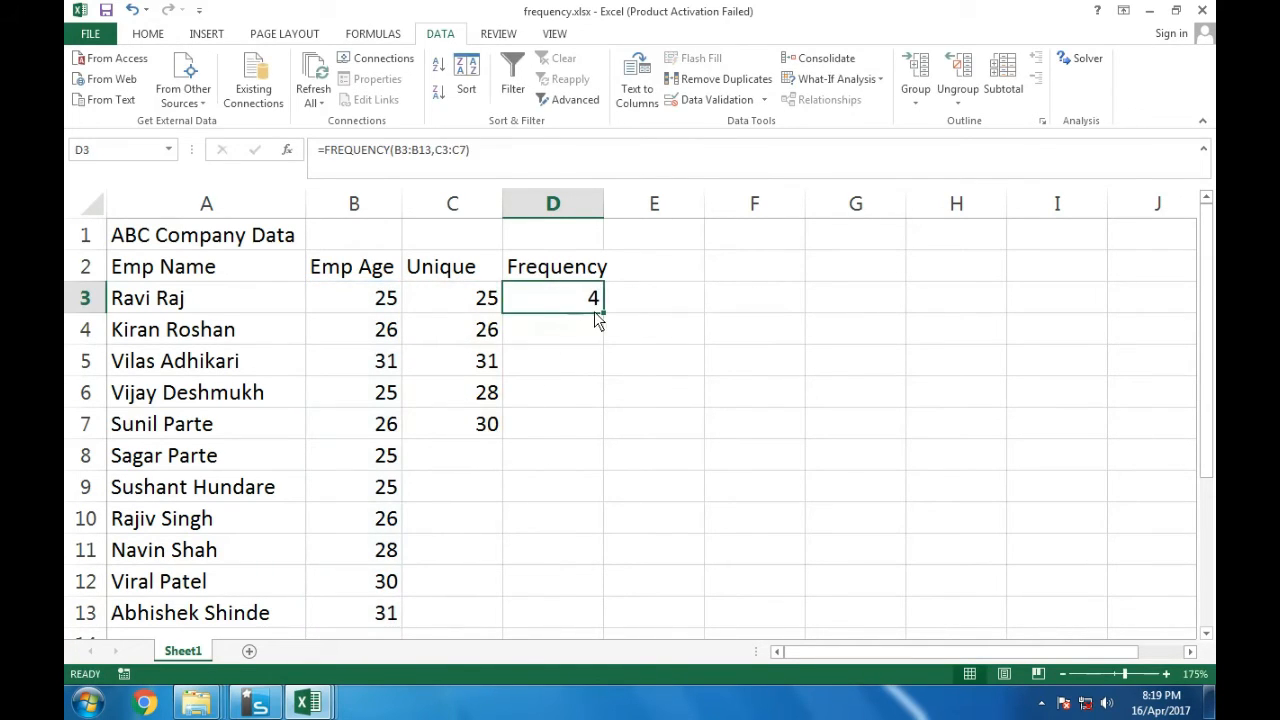
drag(601, 312, 586, 414)
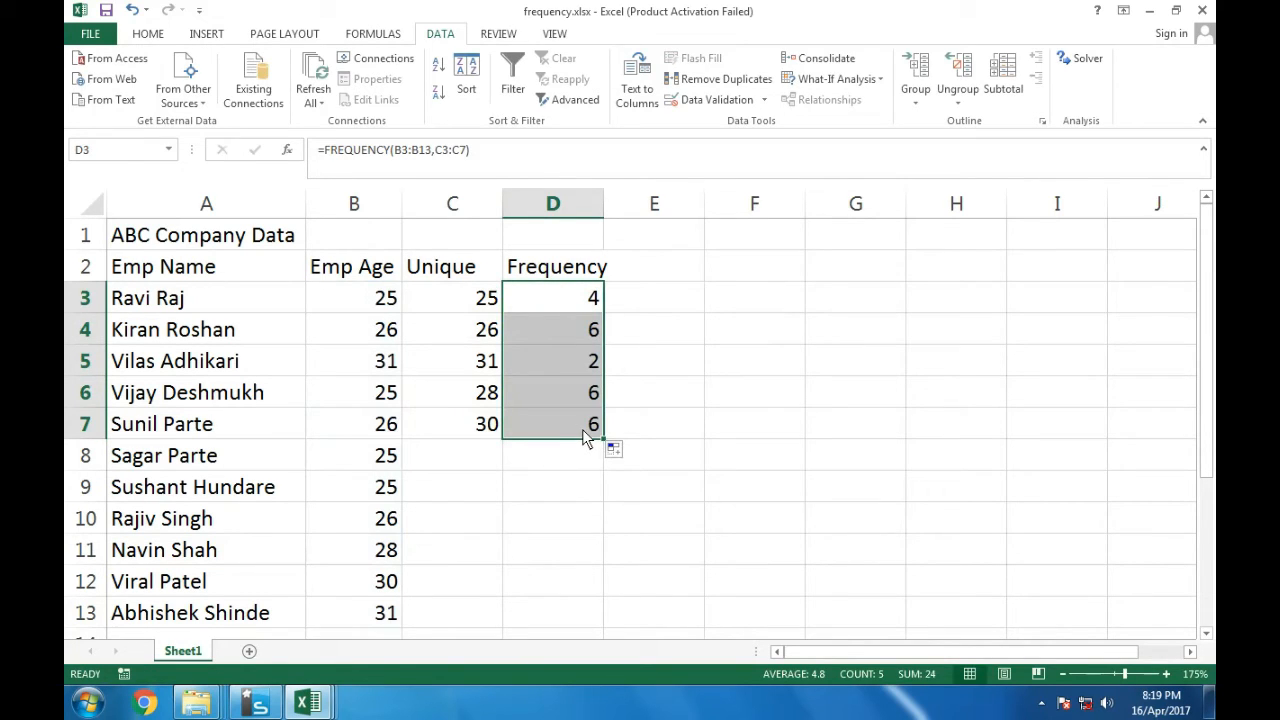
key(F2)
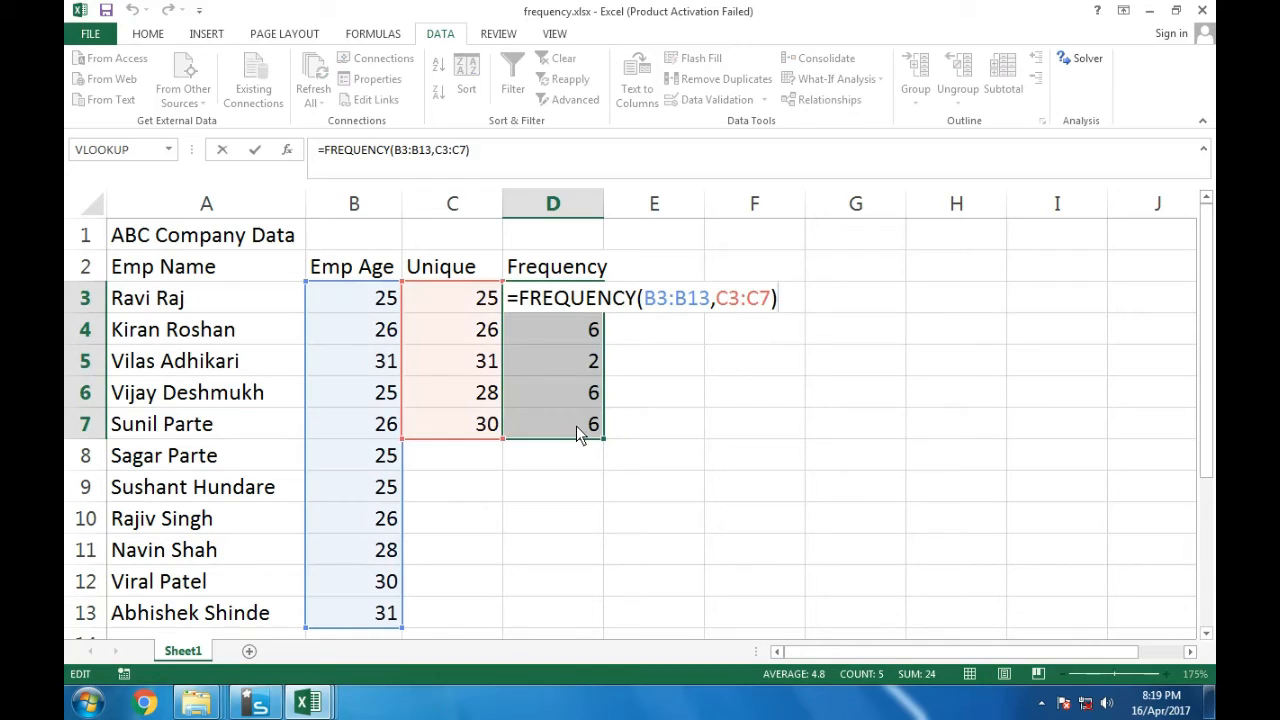
key(ctrl+shift+Return)
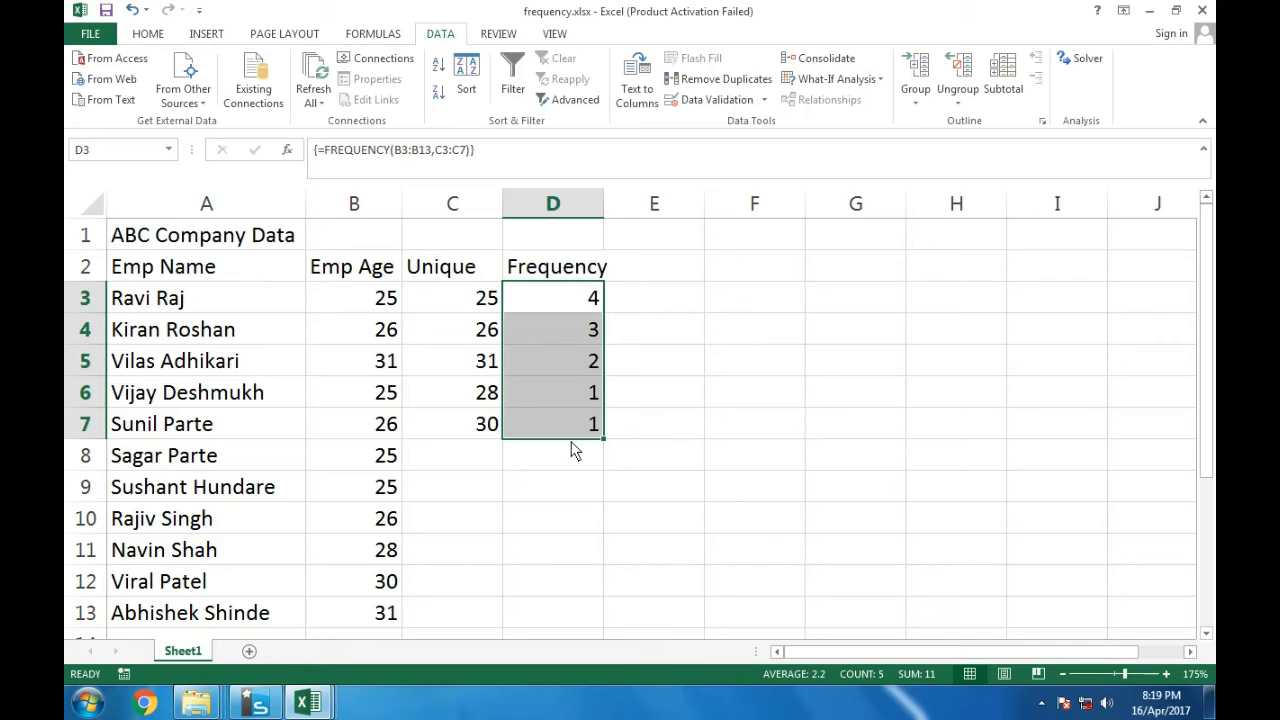
Step: Start a COUNTIF formula in F3 with B3:B13 as the range and C3 as the criteria
key(Right)
key(Right)
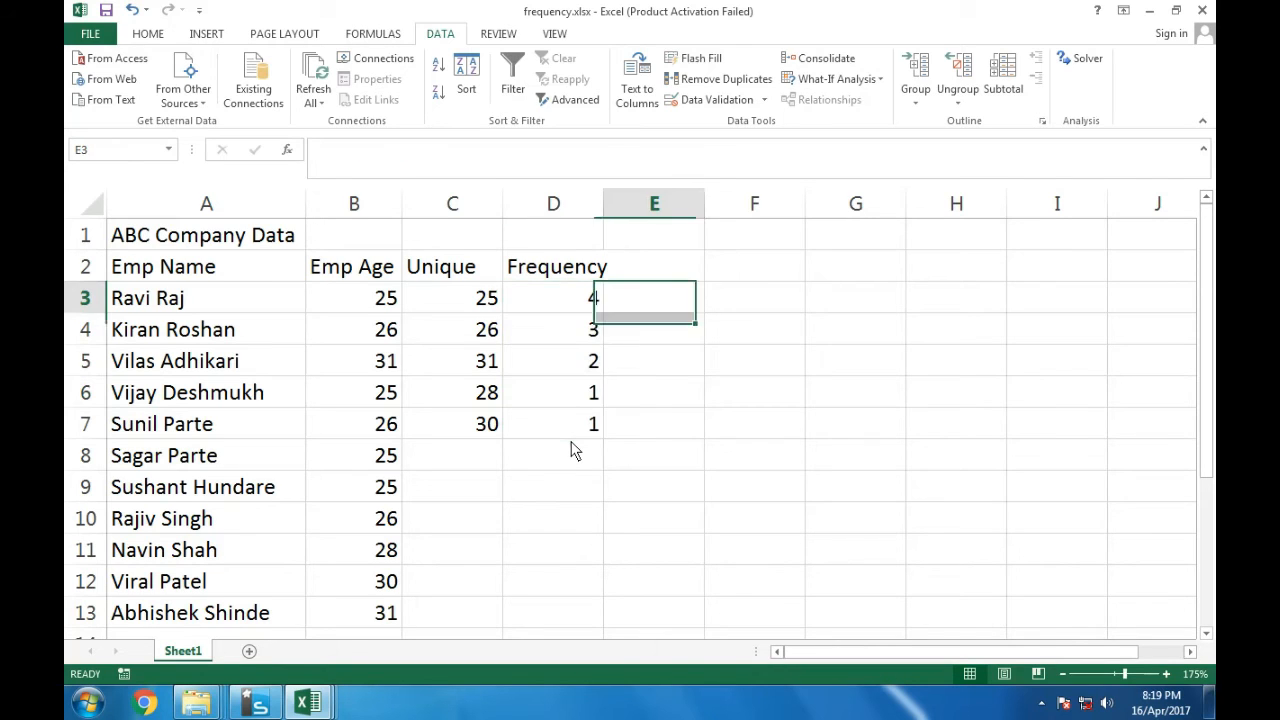
text(=co)
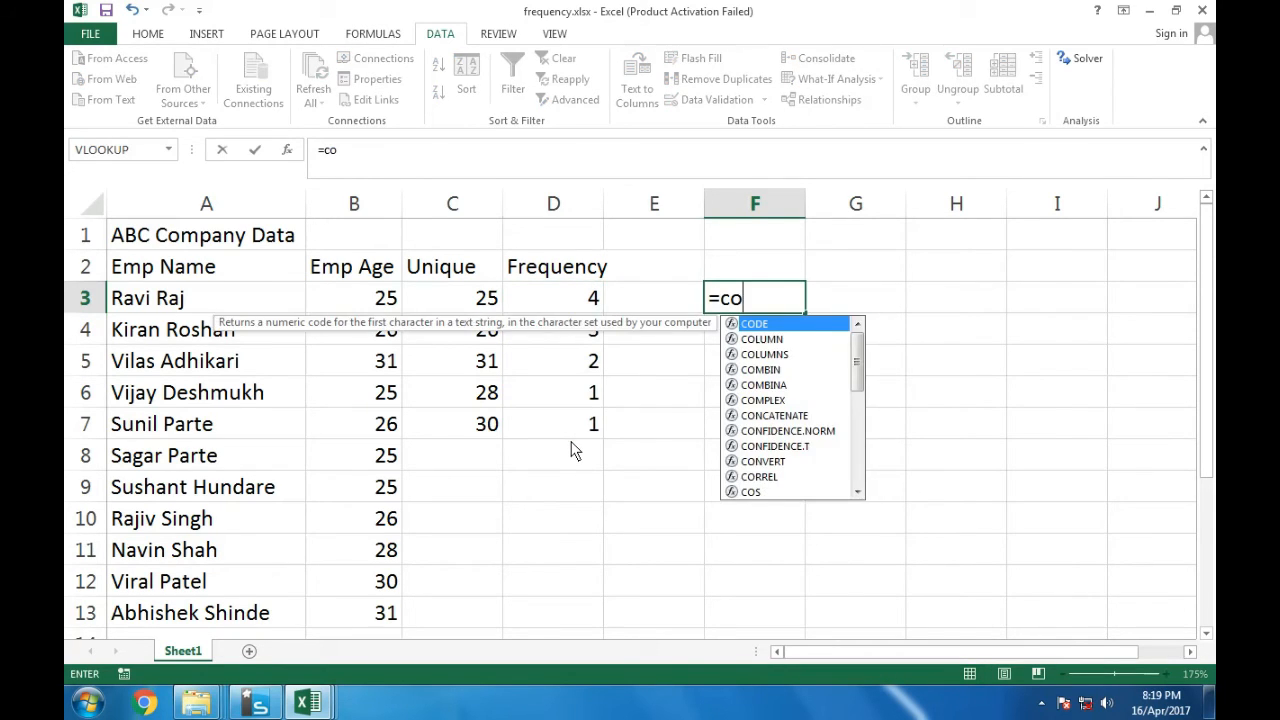
text(untif)
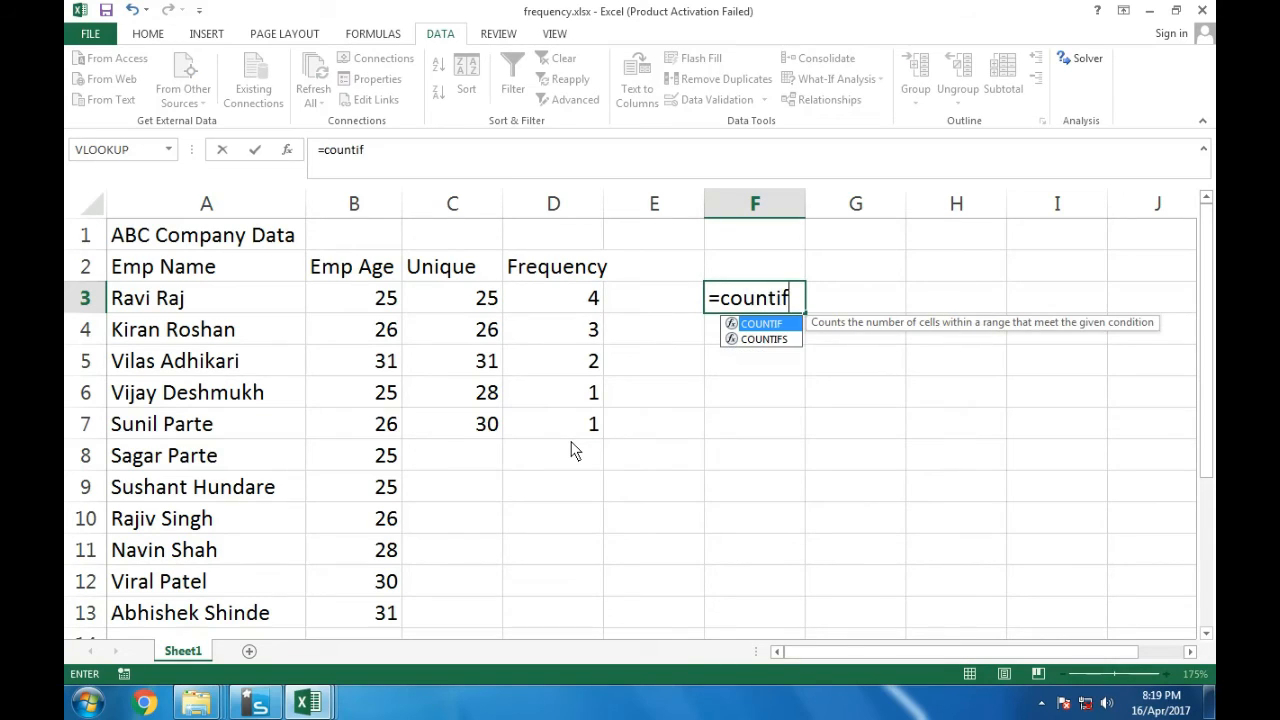
key(Tab)
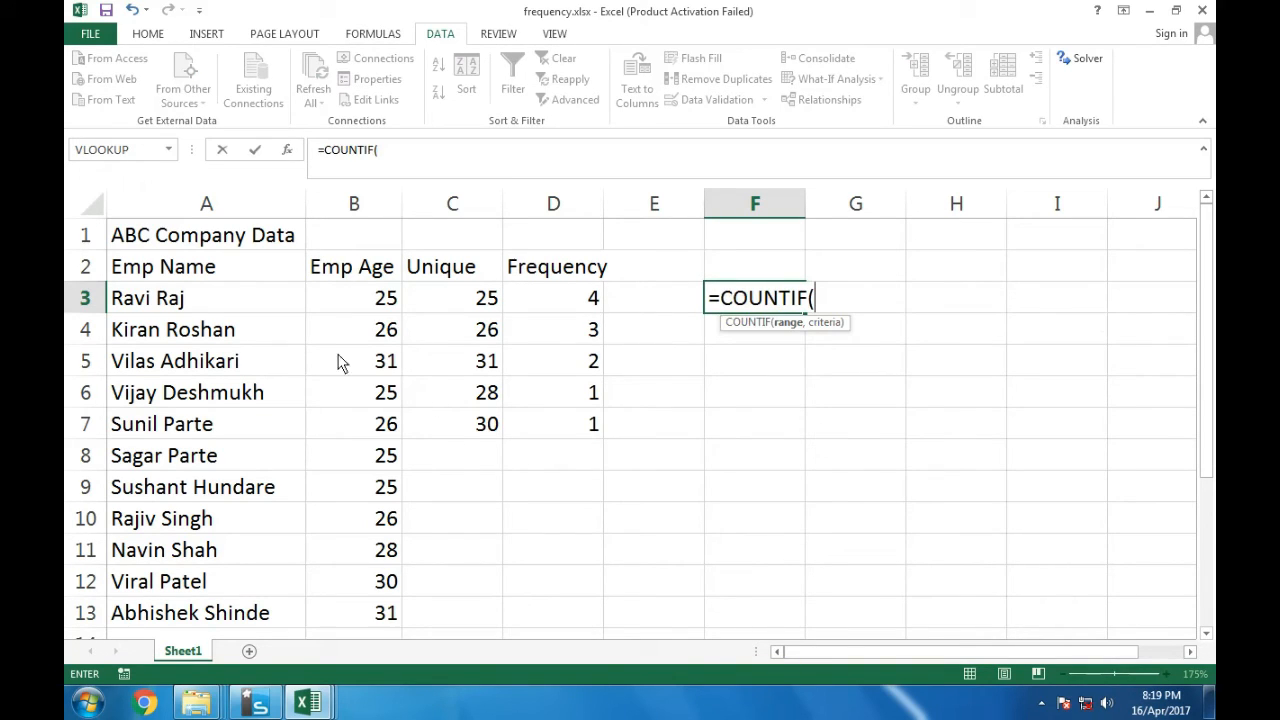
drag(340, 292, 385, 612)
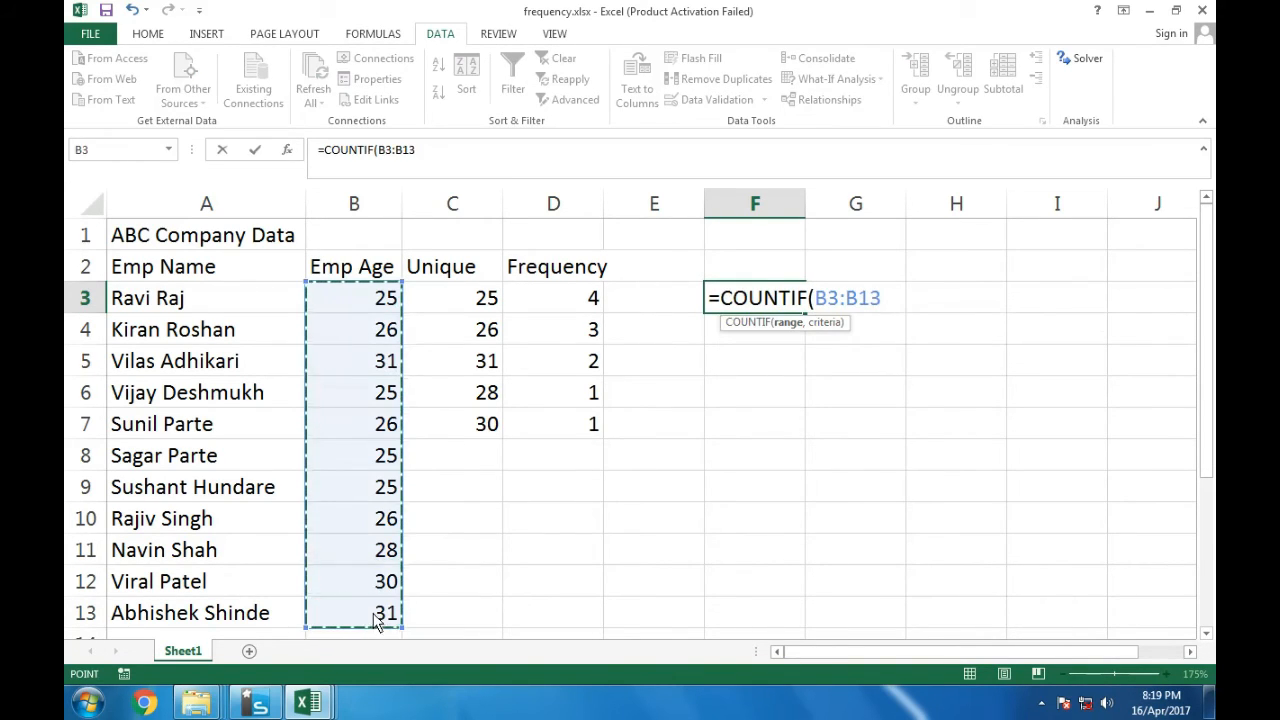
text(,)
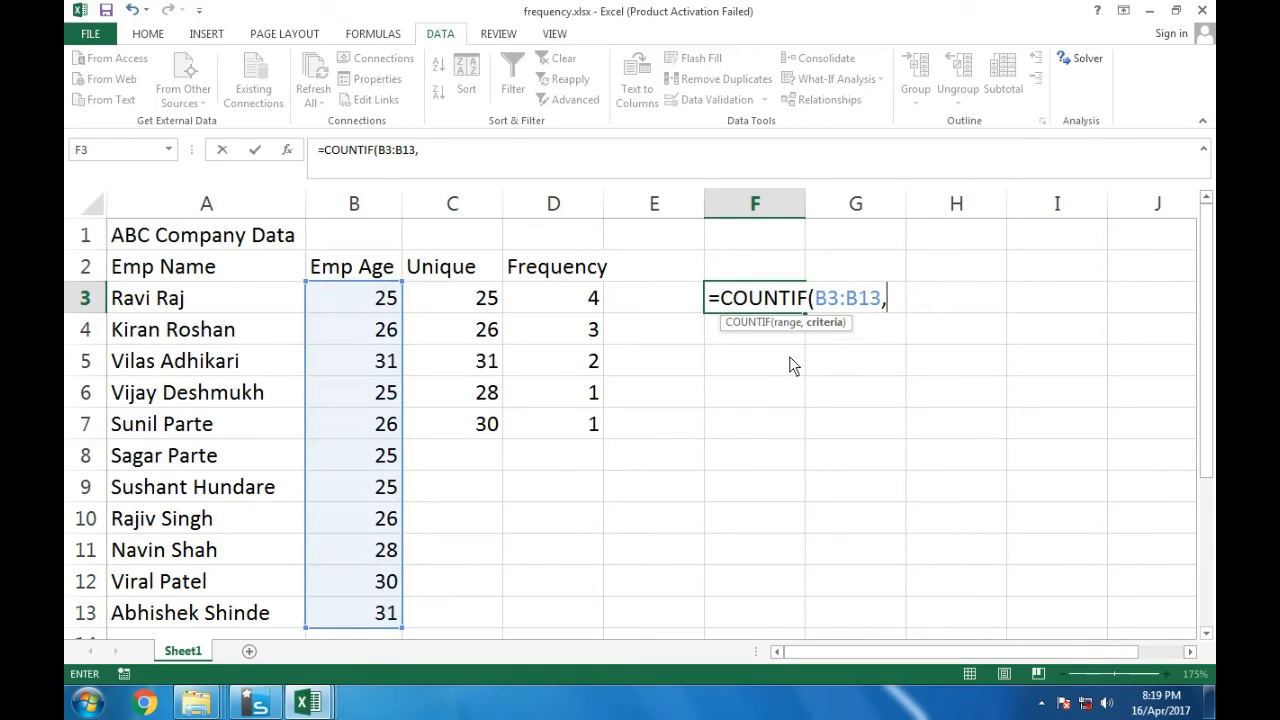
click(461, 304)
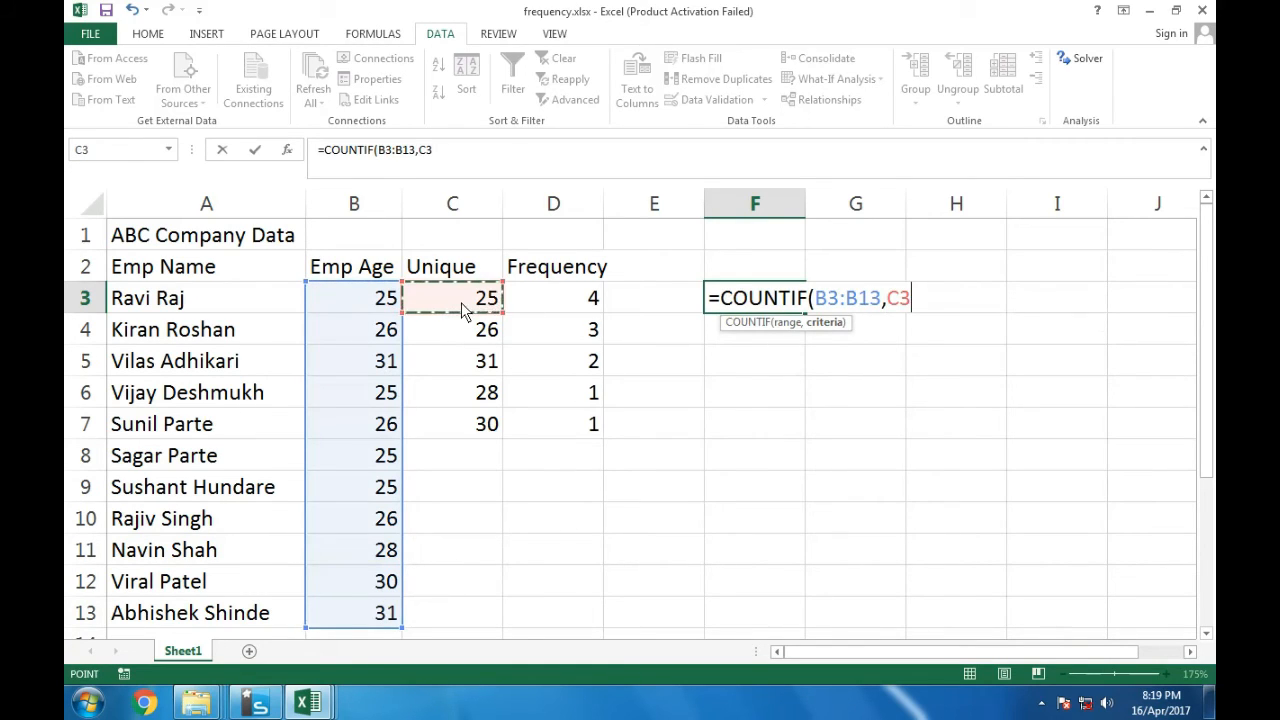
Step: Make the COUNTIF range absolute as $B$3:$B$13 and complete the formula in F3
click(817, 300)
key(F4)
click(879, 304)
key(F4)
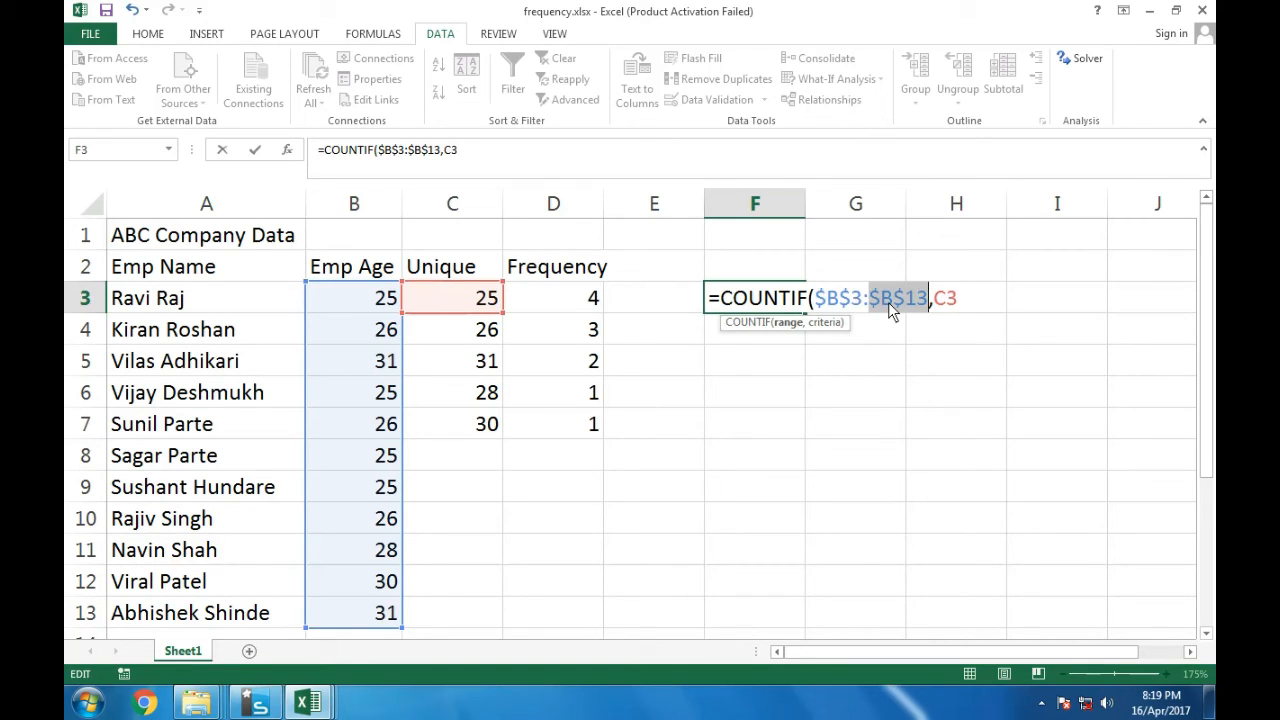
key(Return)
Step: Fill the COUNTIF formula from F3 down to F7 and compare its results with the FREQUENCY results in D3:D7
click(795, 300)
drag(805, 314, 800, 440)
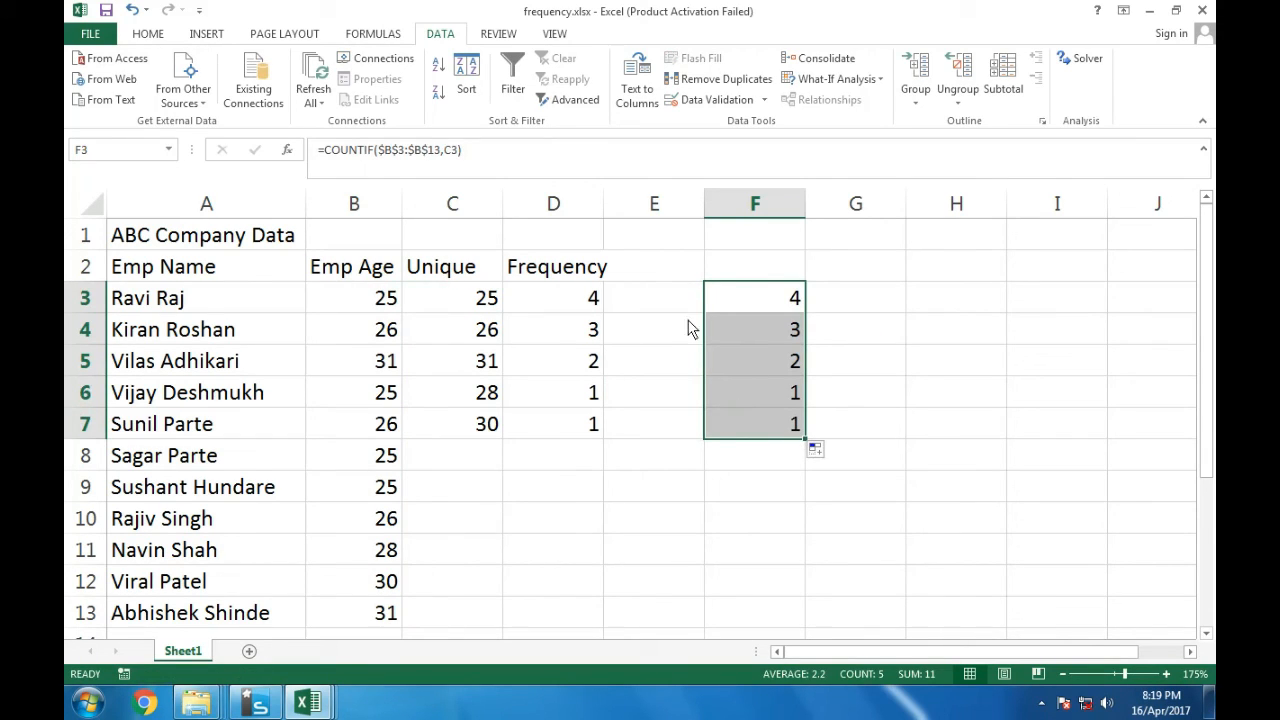
drag(568, 300, 592, 428)
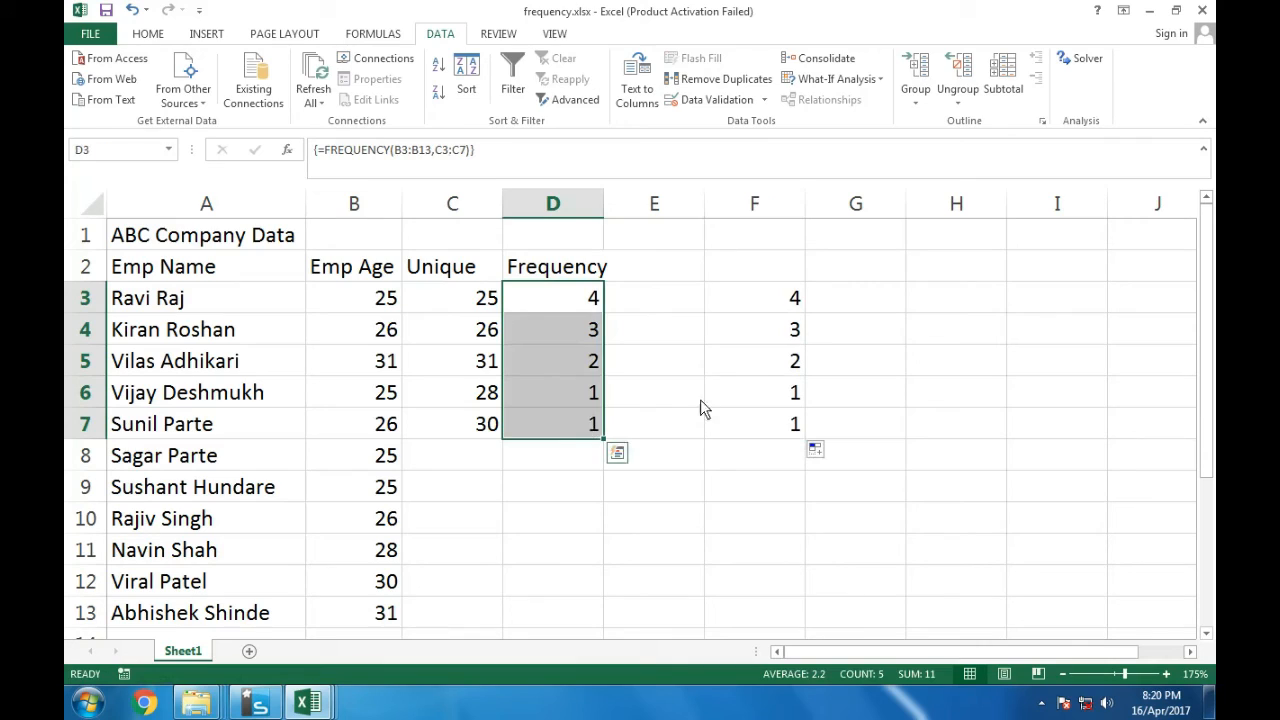
drag(768, 303, 765, 440)
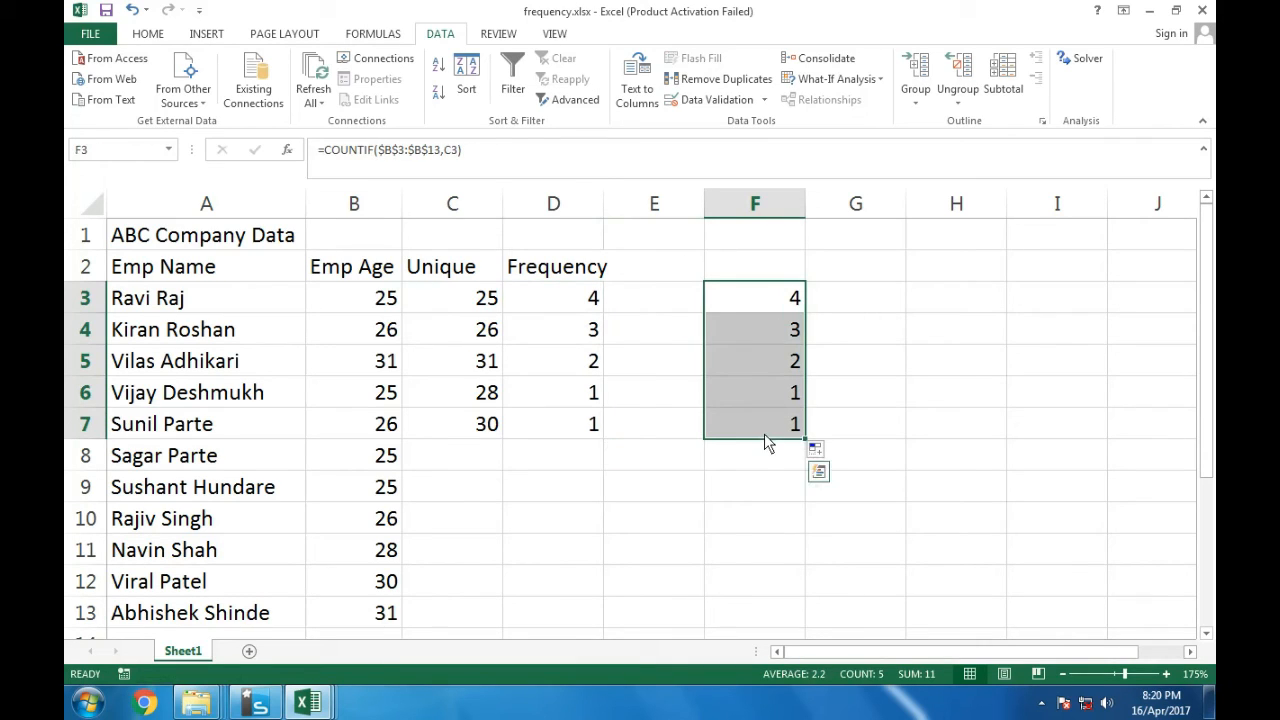